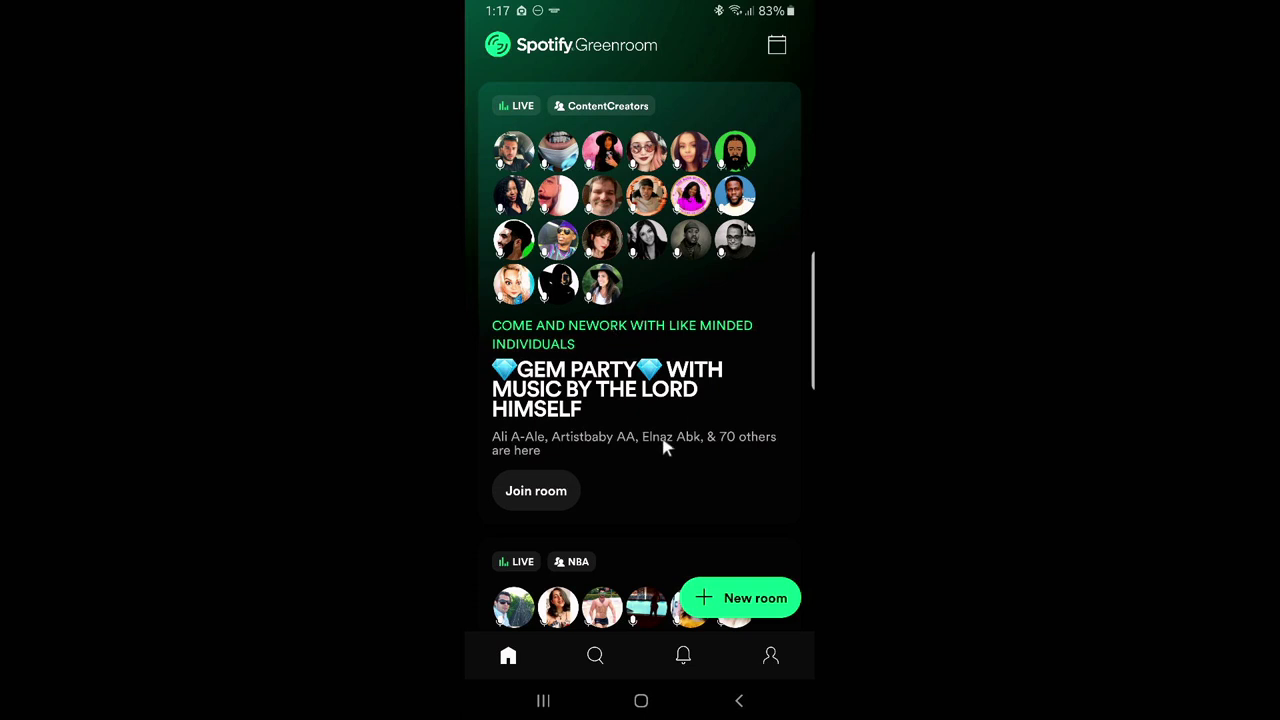
Go to your profile page and open Settings, showing phone number, password and notification options.
click(631, 645)
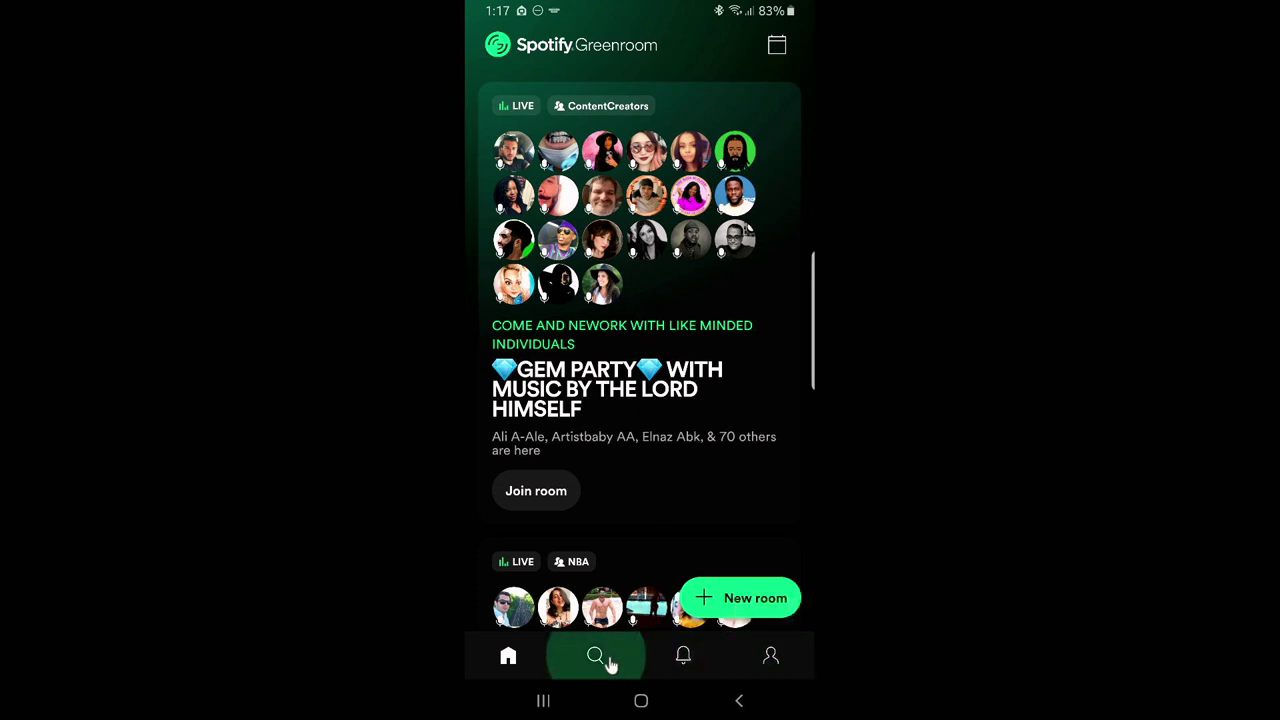
click(762, 665)
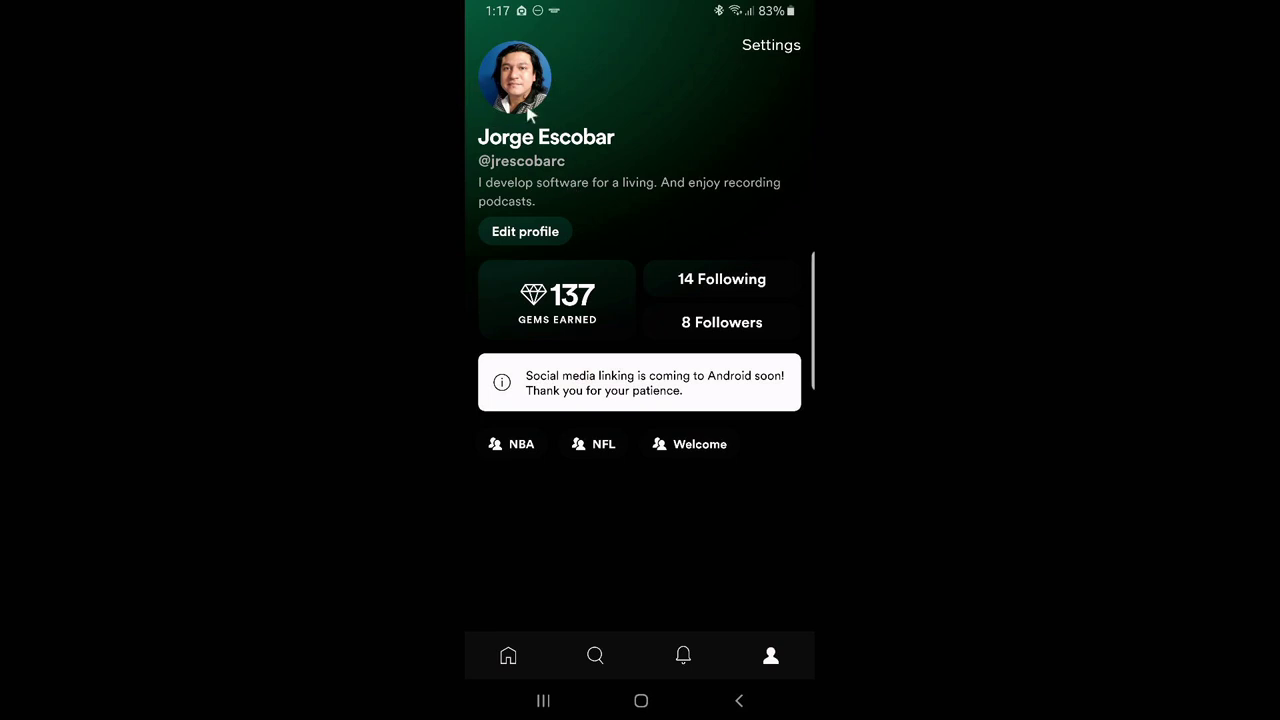
click(758, 48)
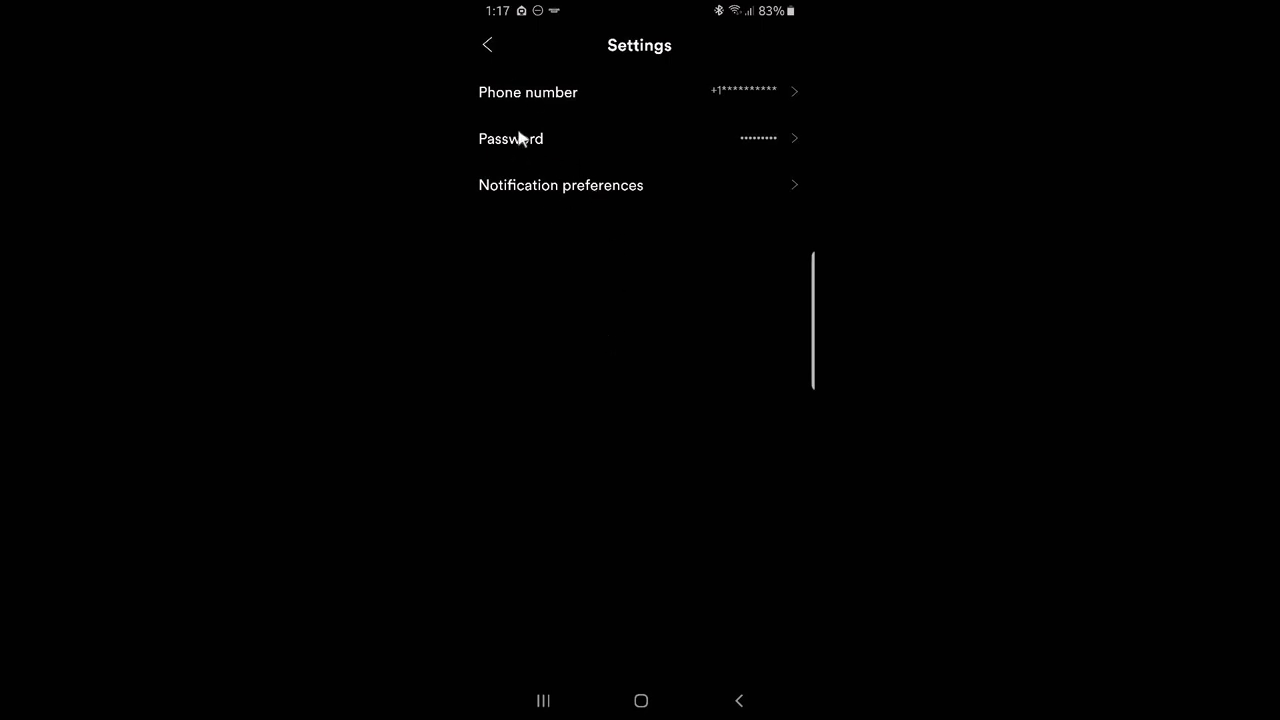
Leave Settings and the profile page to get back to the home feed of live rooms.
click(488, 42)
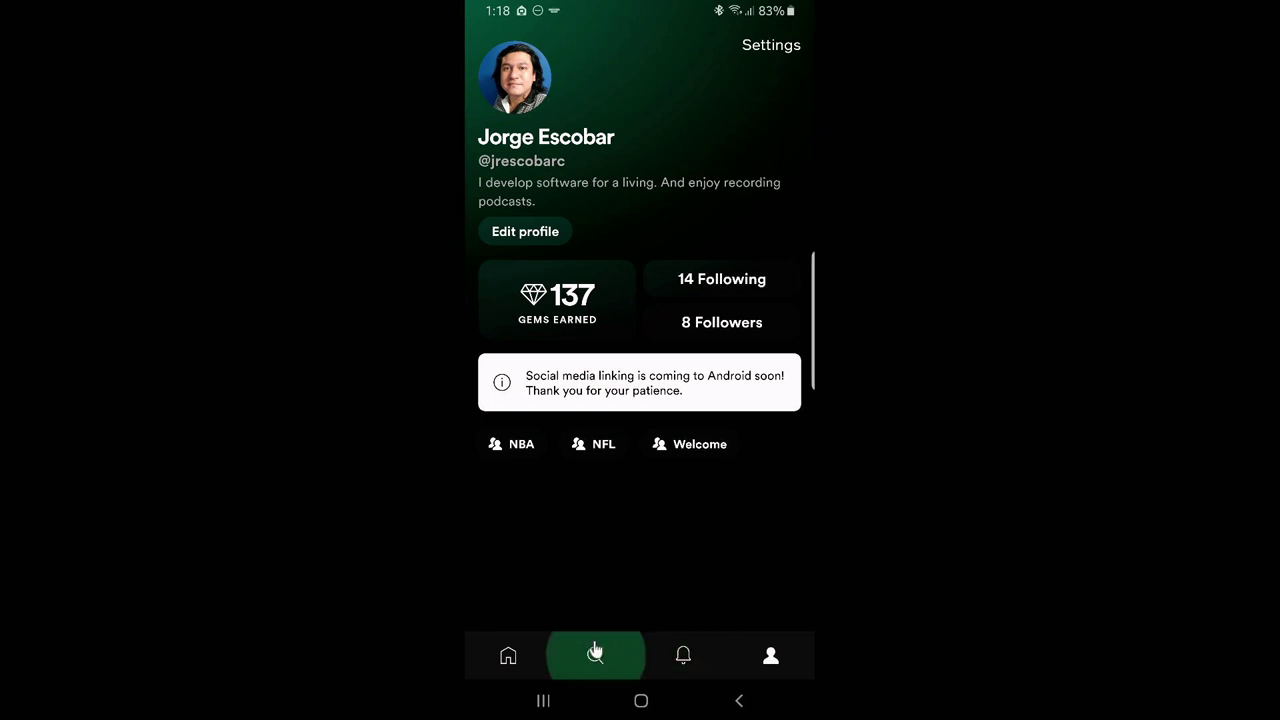
click(531, 653)
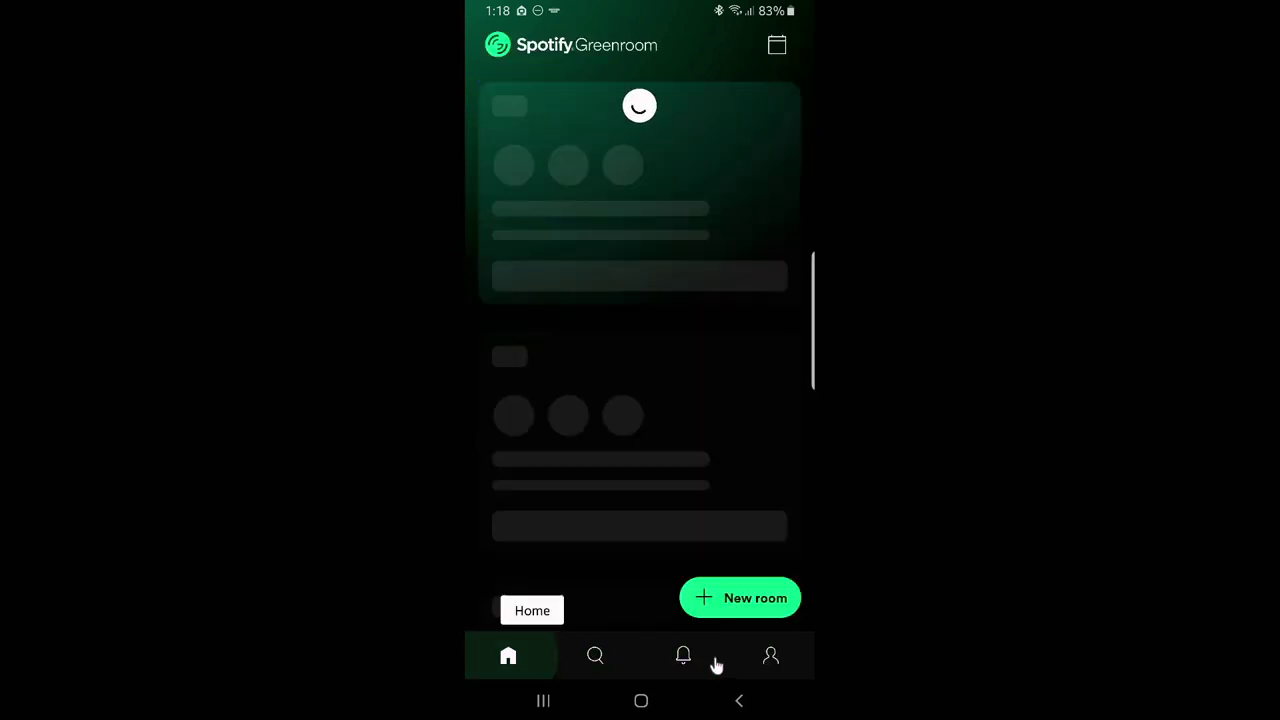
click(769, 667)
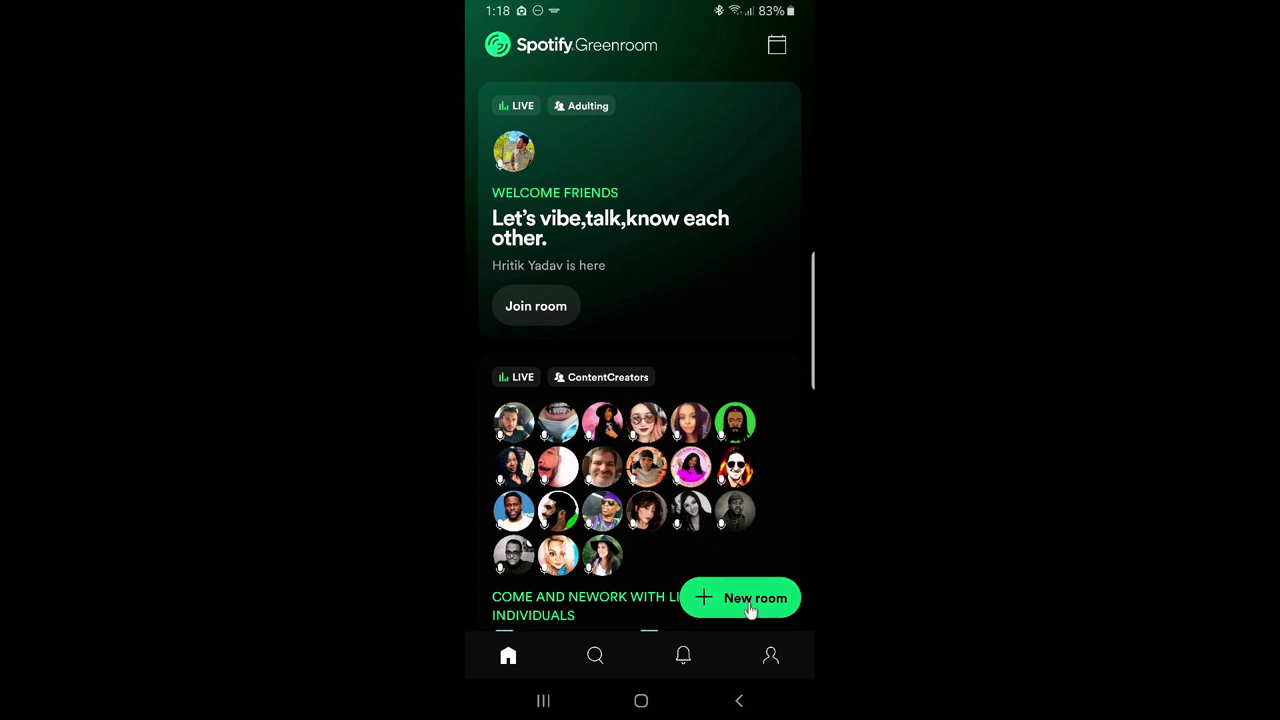
scroll(743, 586, down, 2)
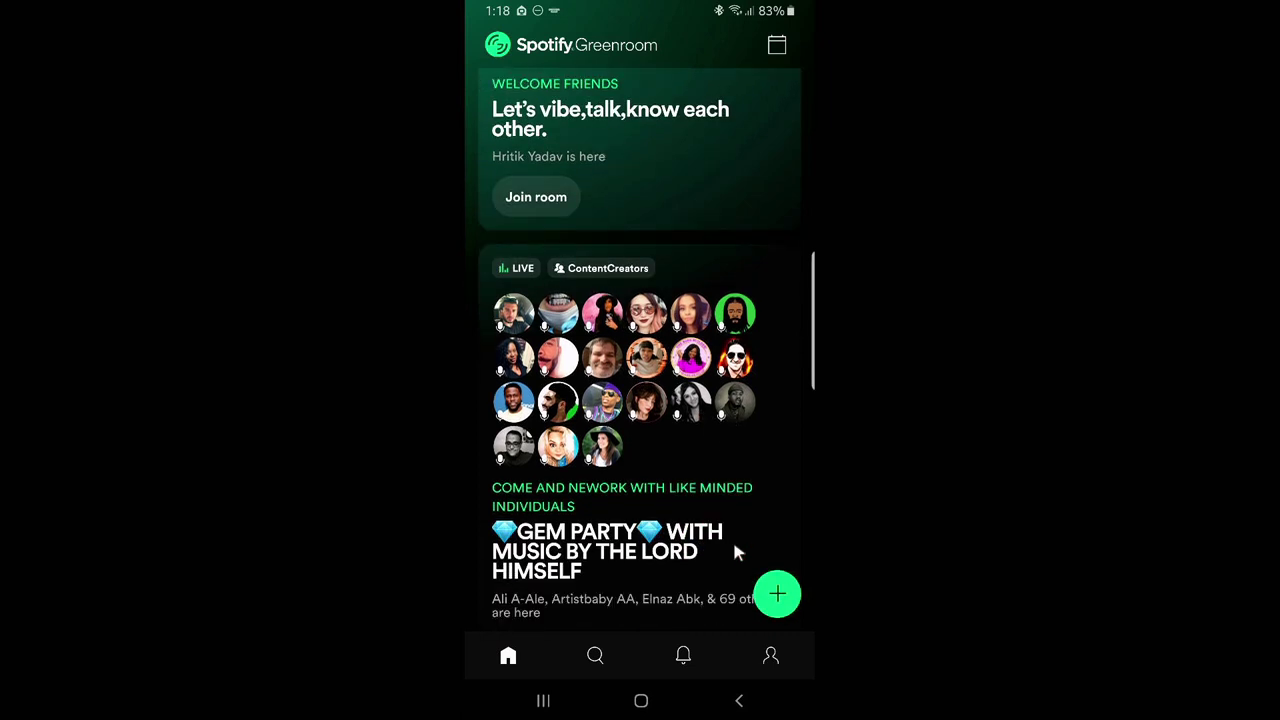
Create a new room named 'What can you do with just HTML and CSS?'.
scroll(757, 588, up, 2)
click(761, 590)
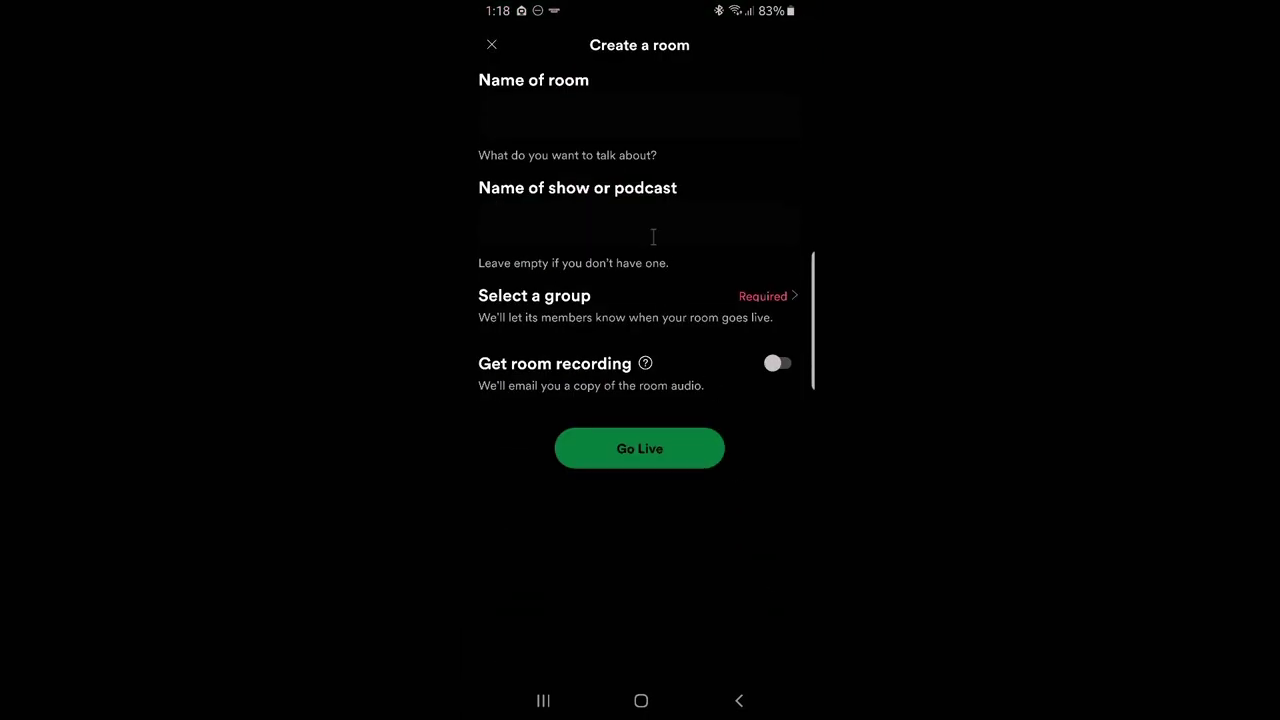
click(586, 116)
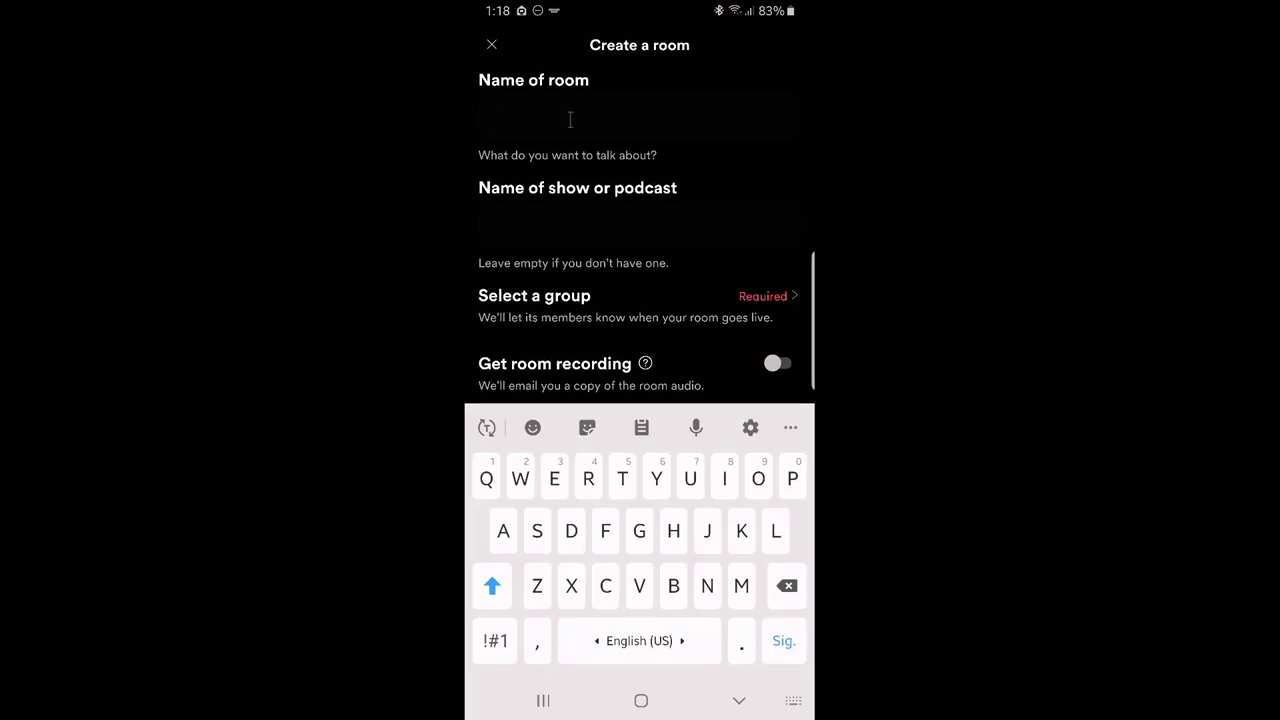
key(Escape)
key(Escape)
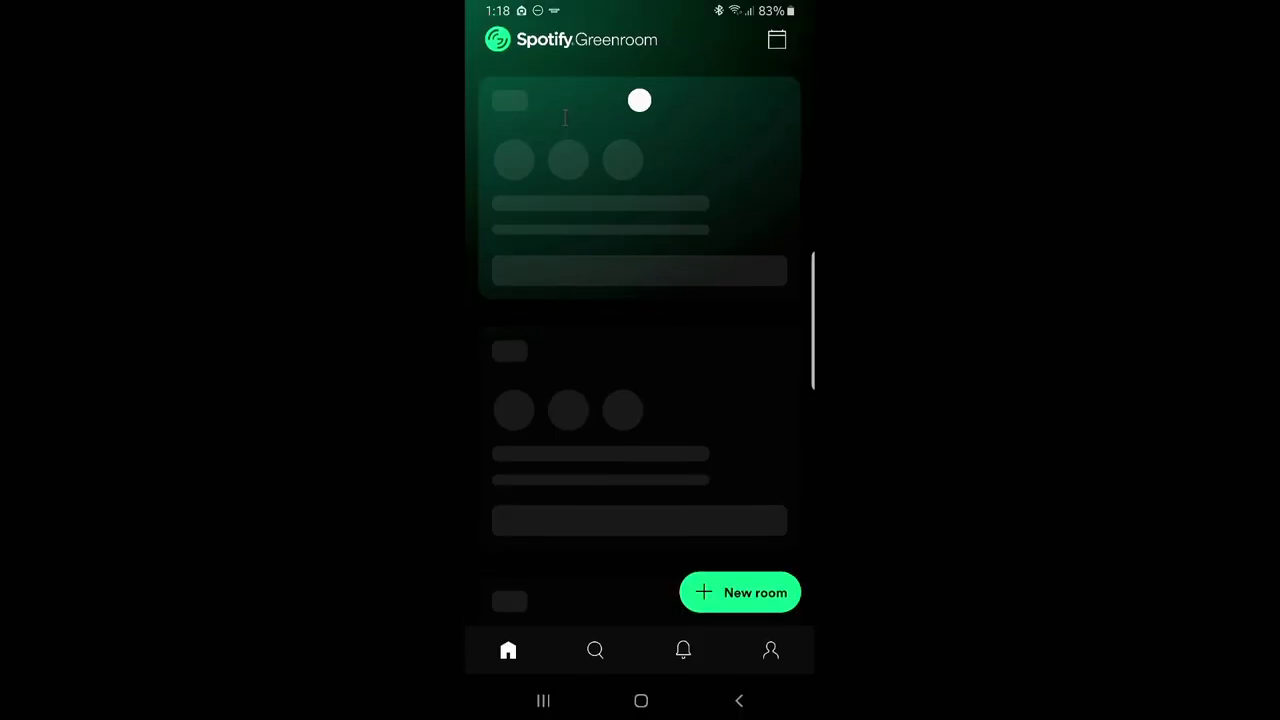
click(708, 600)
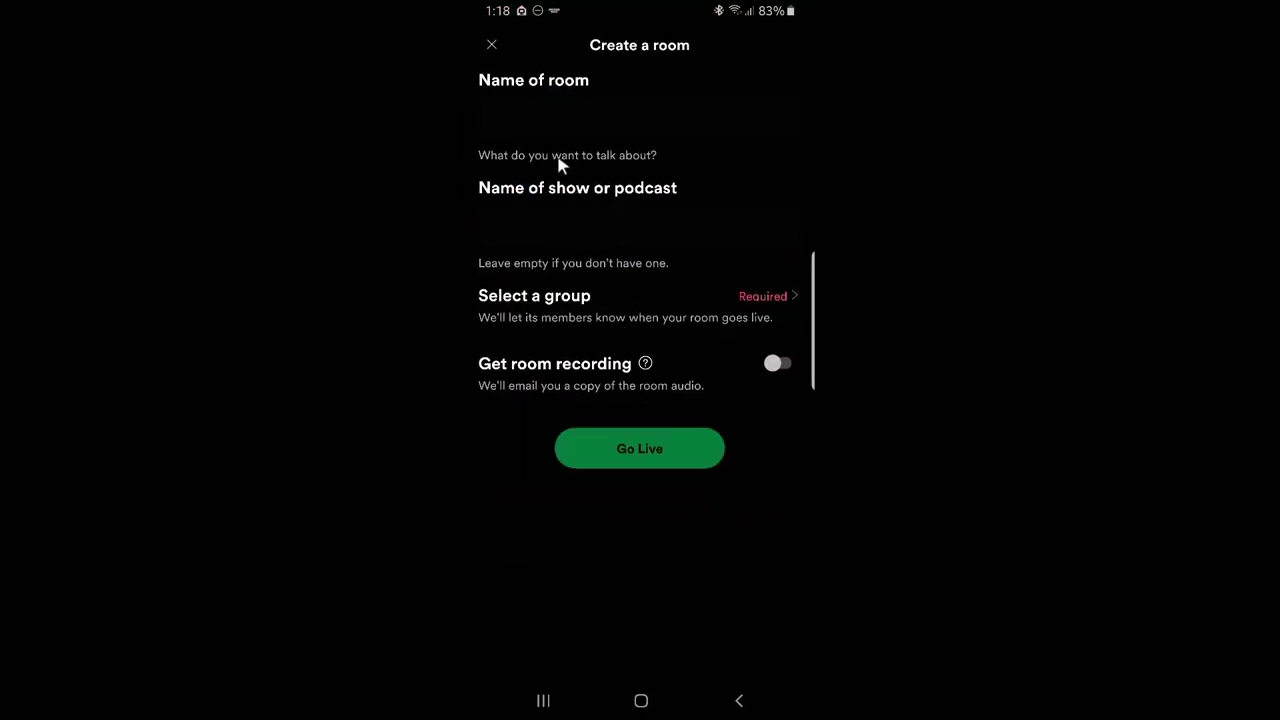
click(530, 117)
text(What can you do with just HTML and CSS?)
double_click(528, 115)
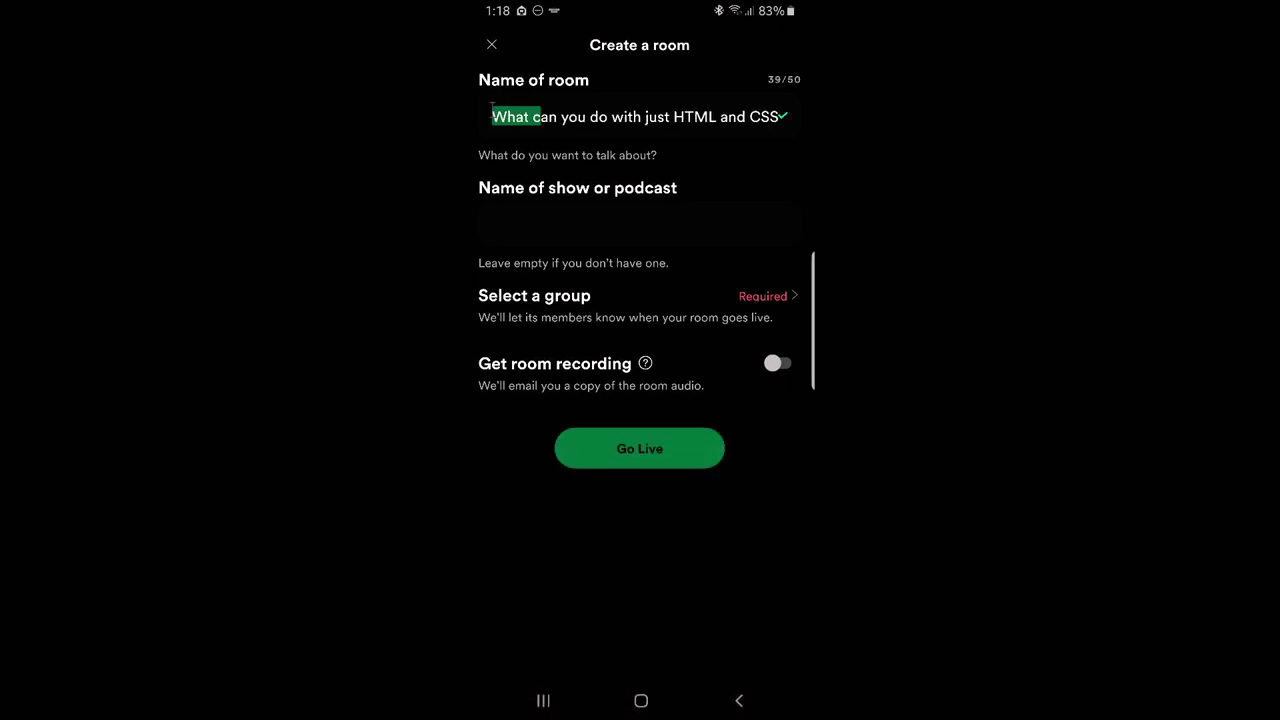
click(536, 116)
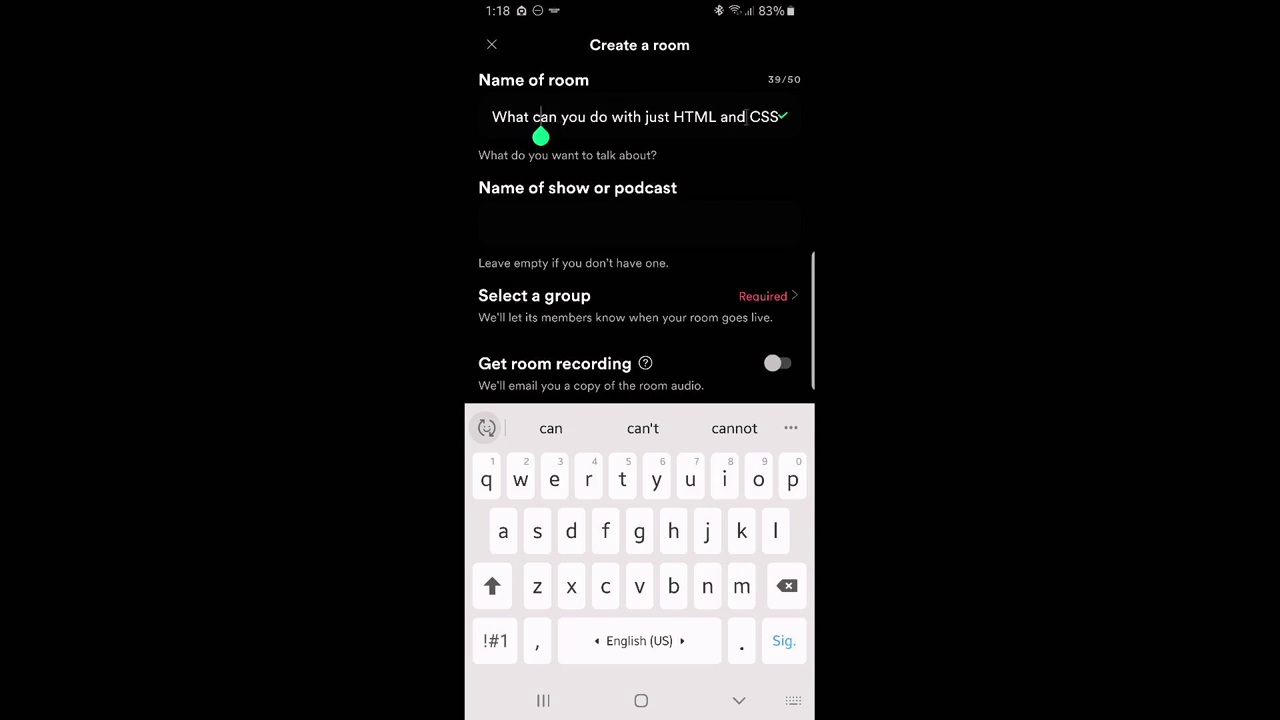
click(748, 116)
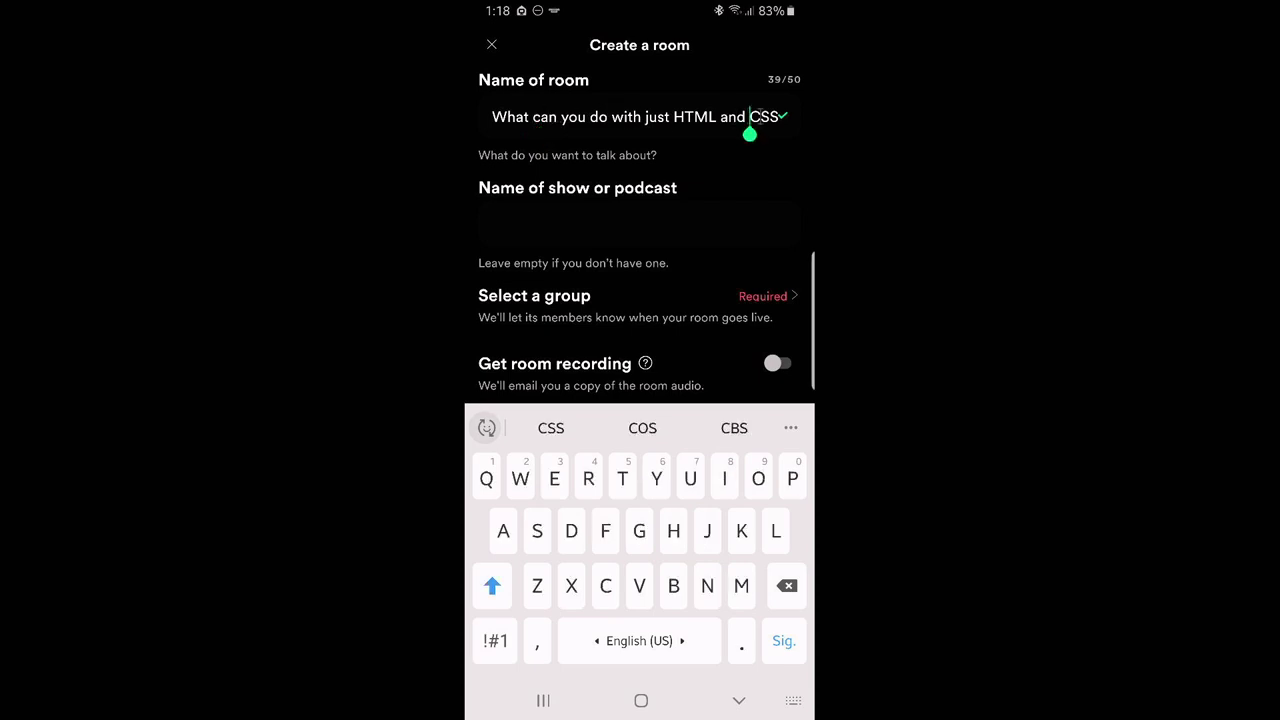
click(577, 216)
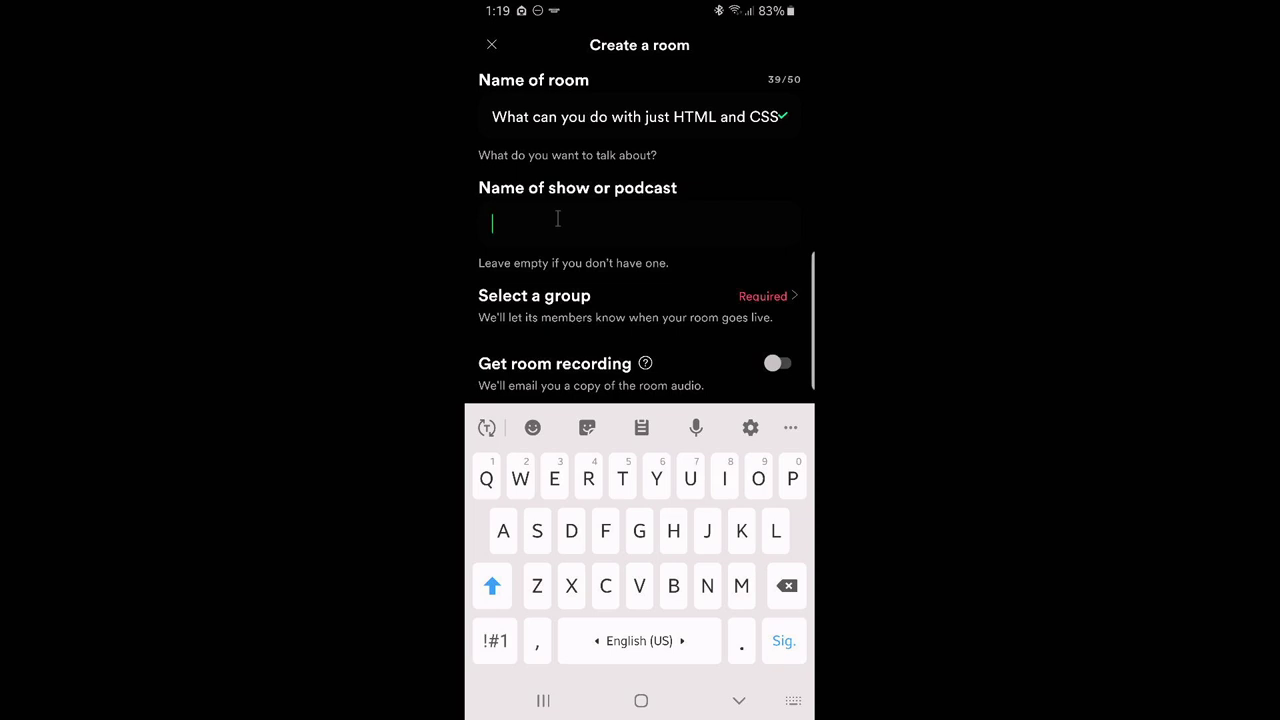
Enter 'Learn to code' as the show or podcast name and bring up the group list.
key(Escape)
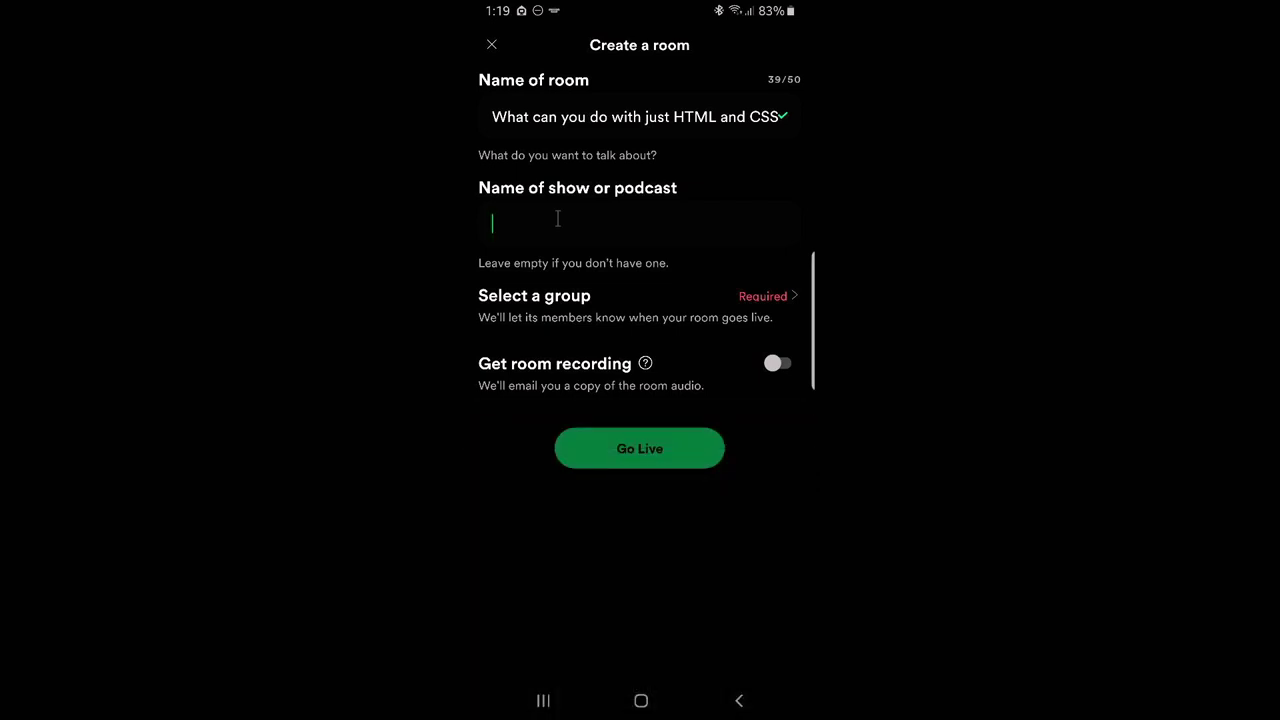
text(Learn to )
text(code)
click(604, 237)
drag(604, 237, 498, 228)
click(551, 230)
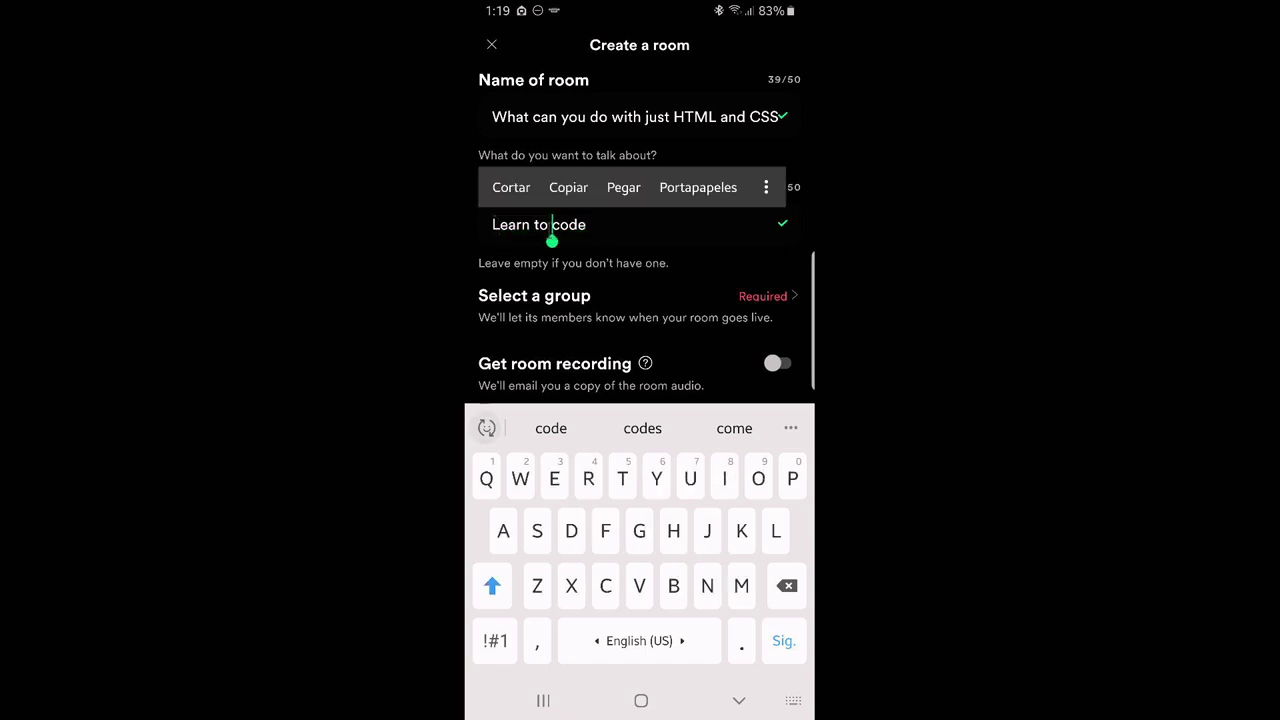
click(644, 230)
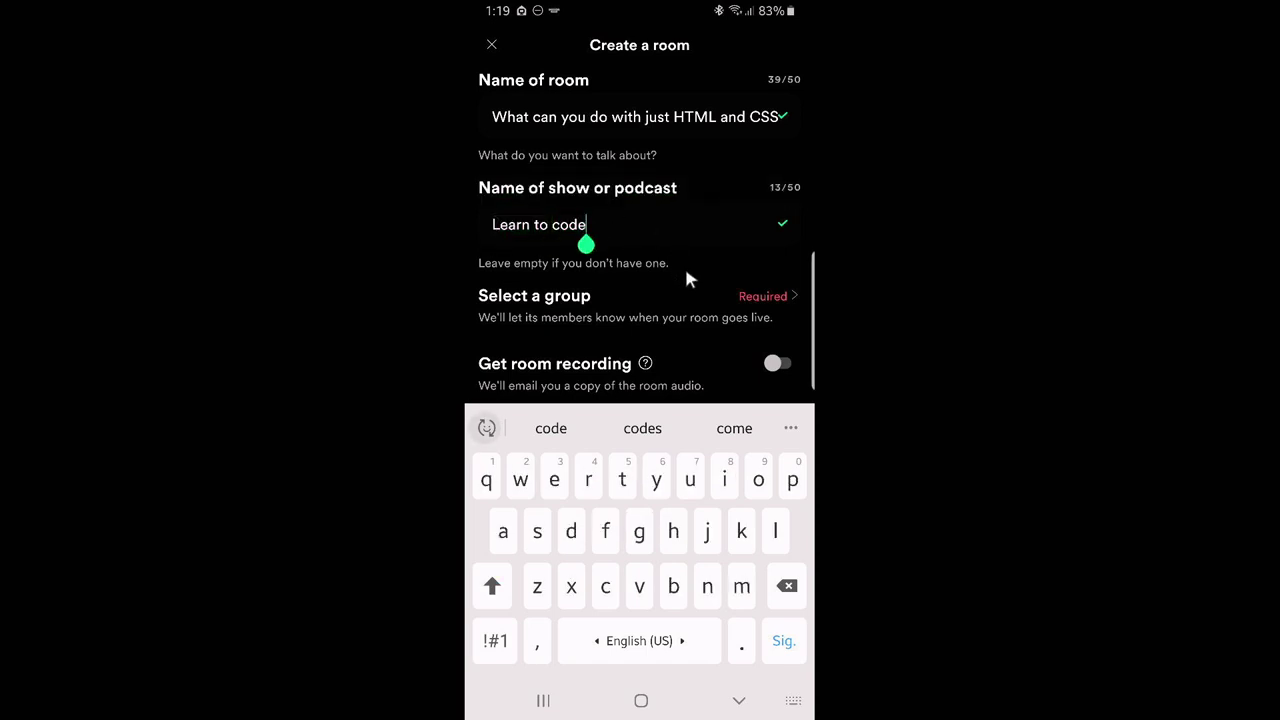
click(744, 307)
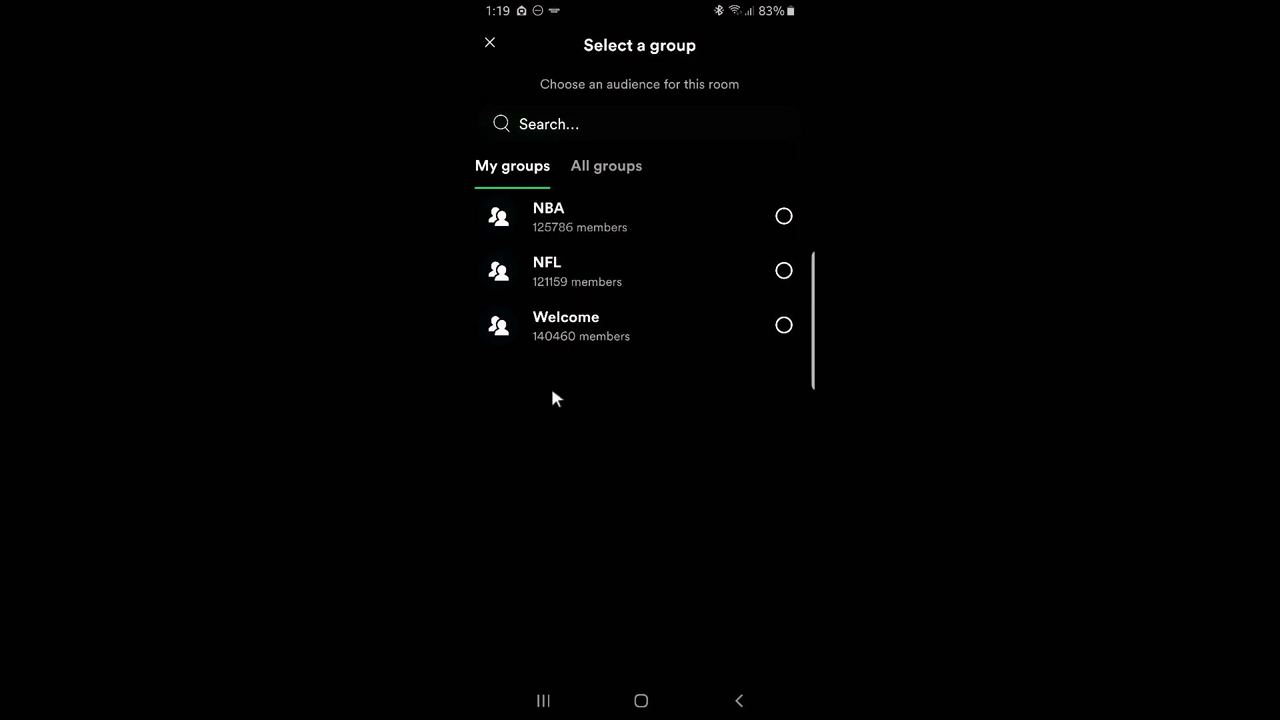
Search all groups for 'programming' to pick it as the room's audience.
click(583, 172)
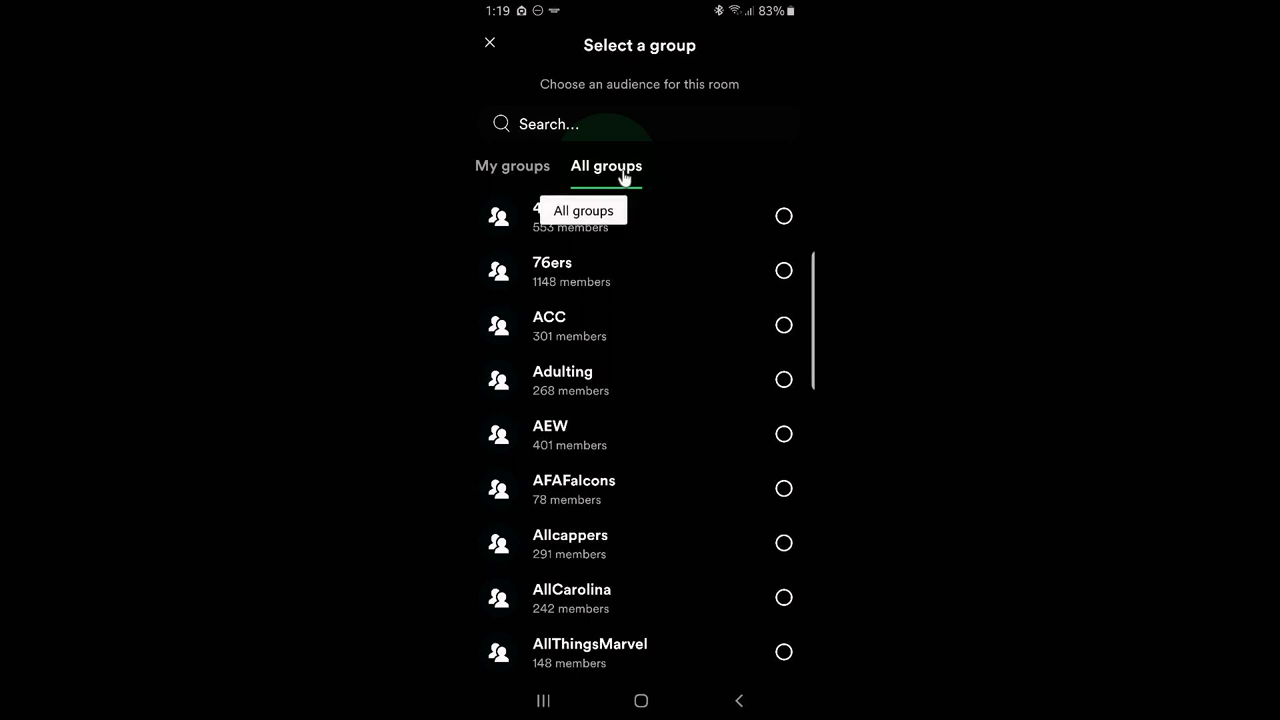
click(557, 126)
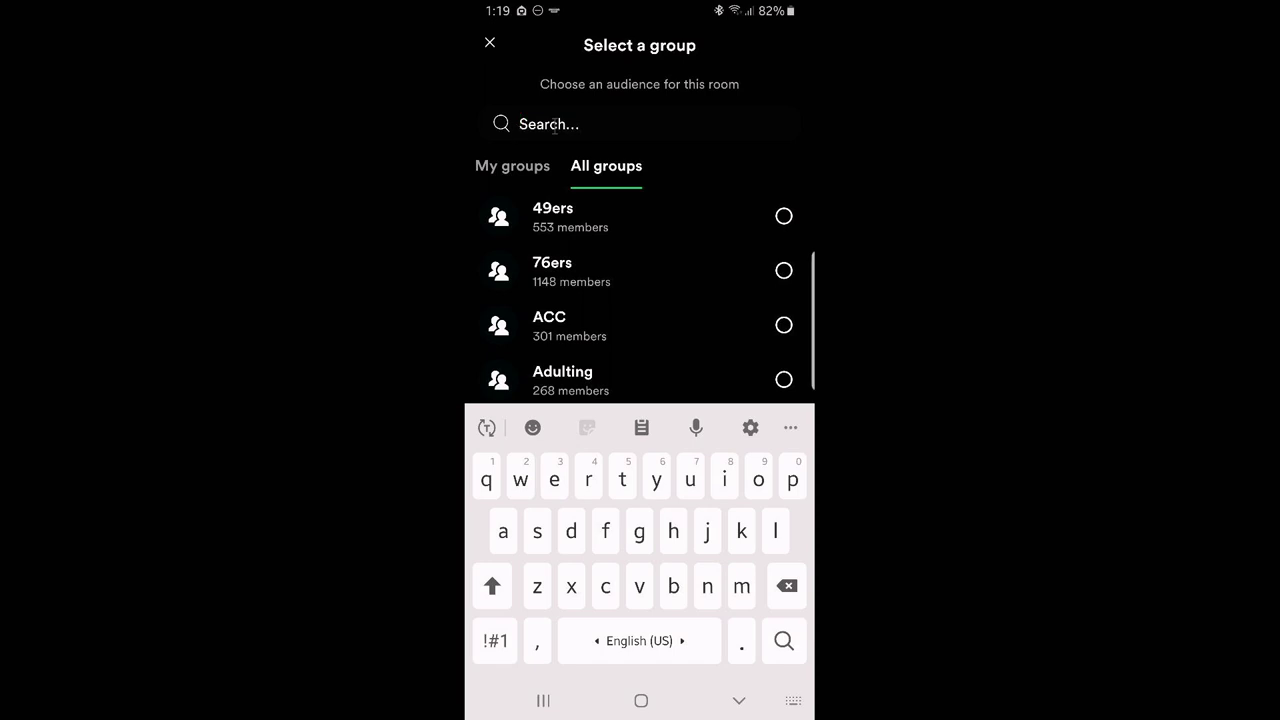
text(programming)
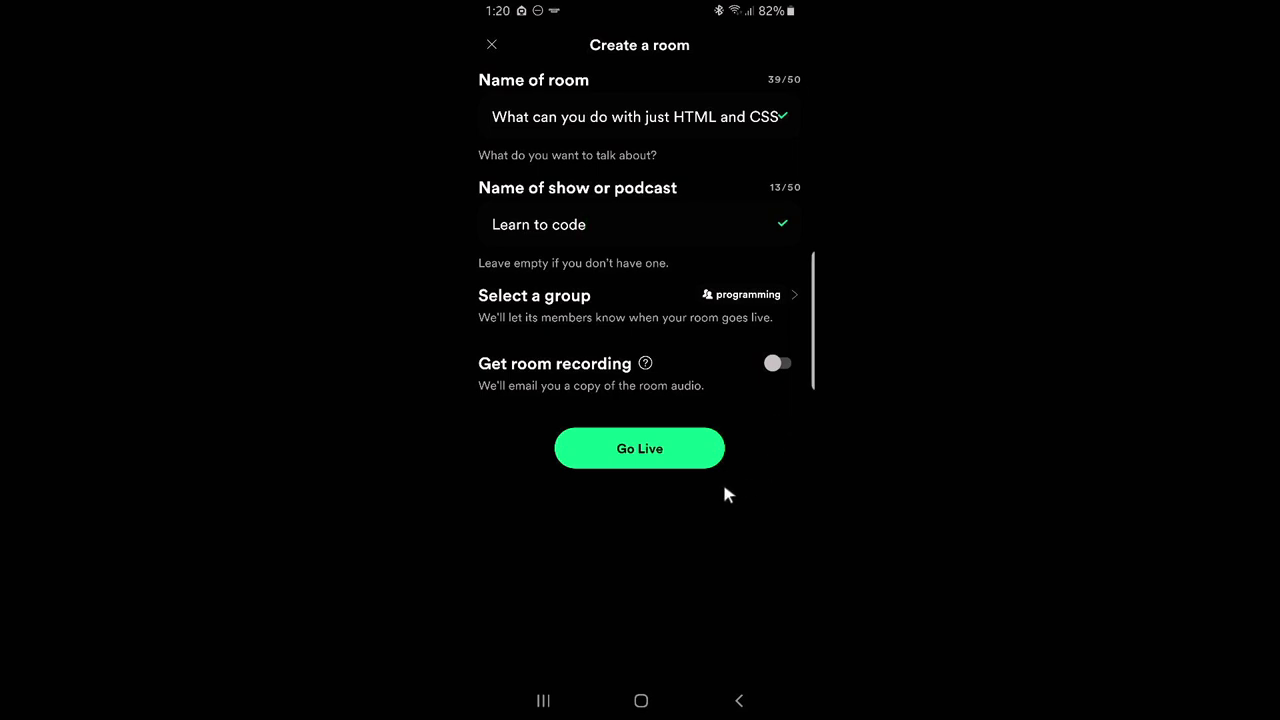
Take the room live and bring up its sharing options.
click(670, 457)
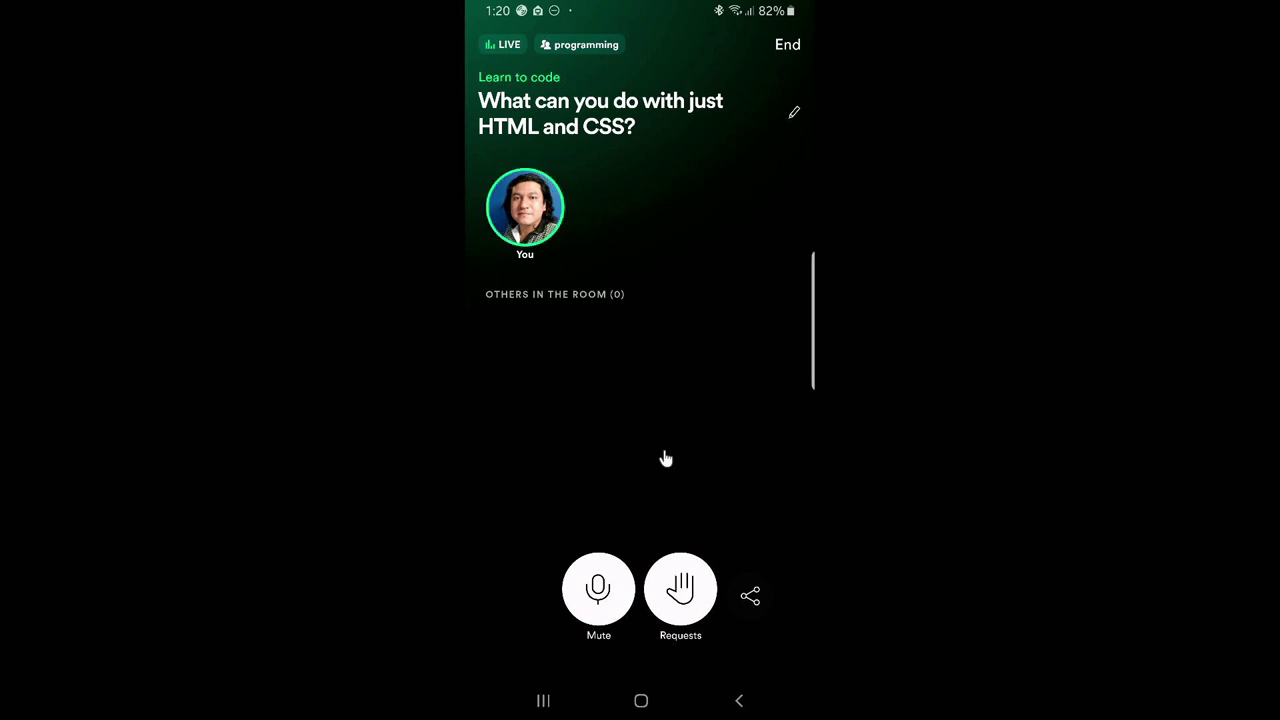
drag(640, 5, 640, 400)
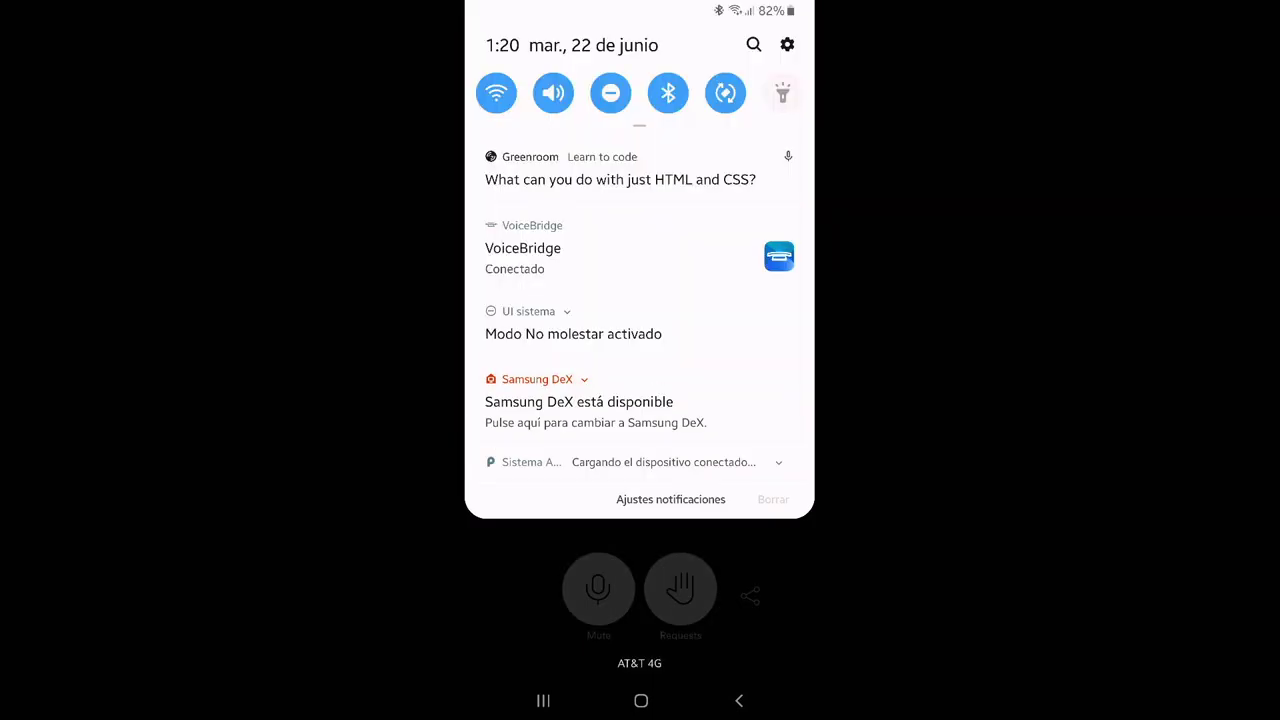
drag(640, 480, 640, 100)
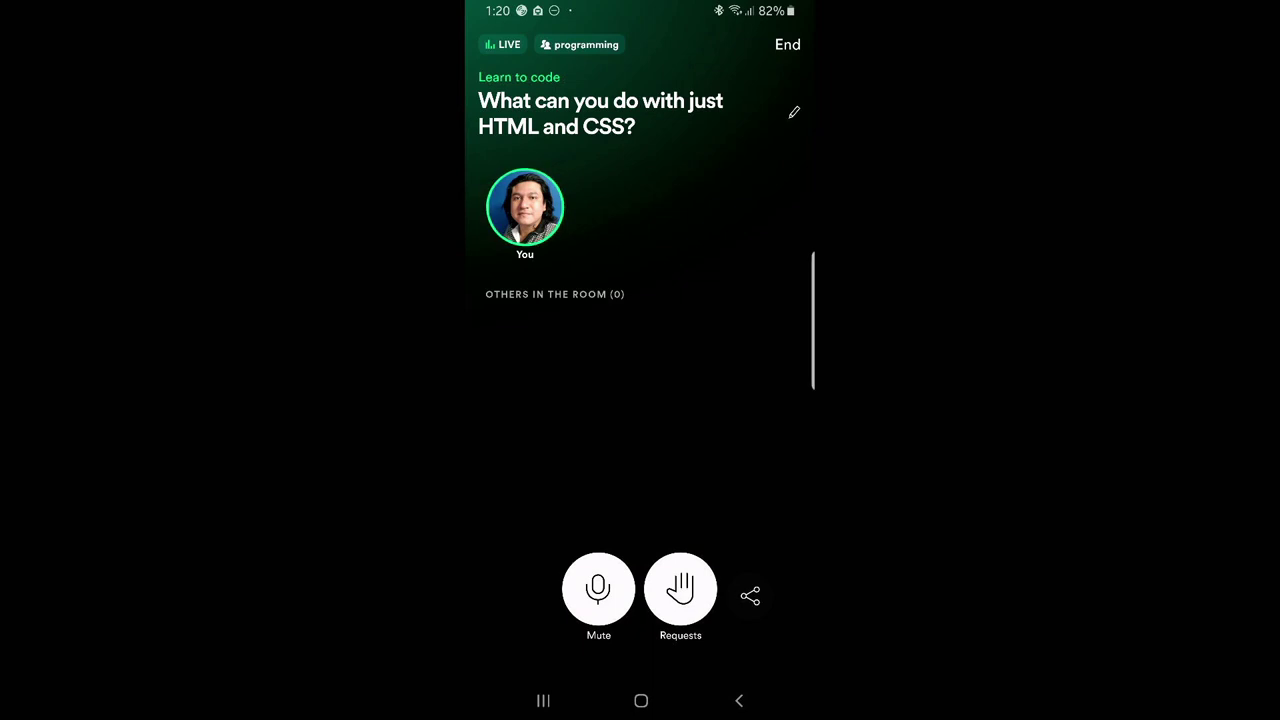
click(749, 598)
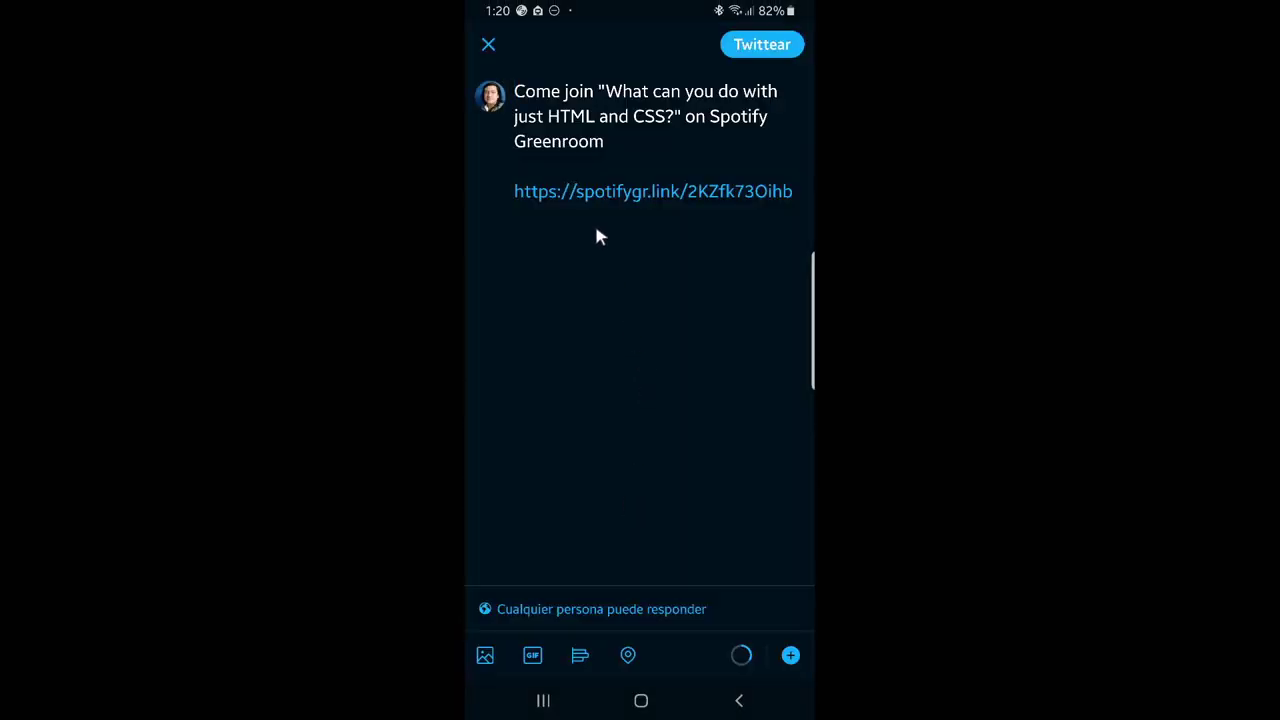
Add '#LearnToCode #podcast' after 'join' and make HTML and CSS hashtags in the tweet.
click(594, 108)
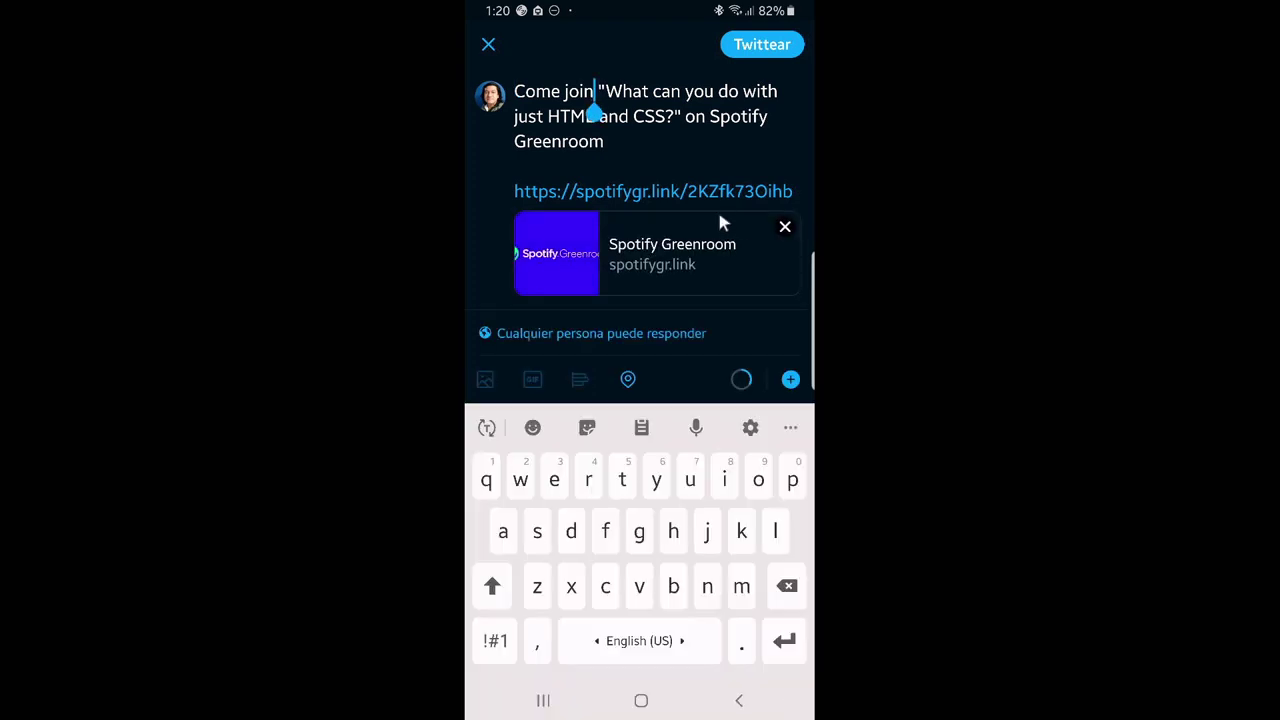
text(#)
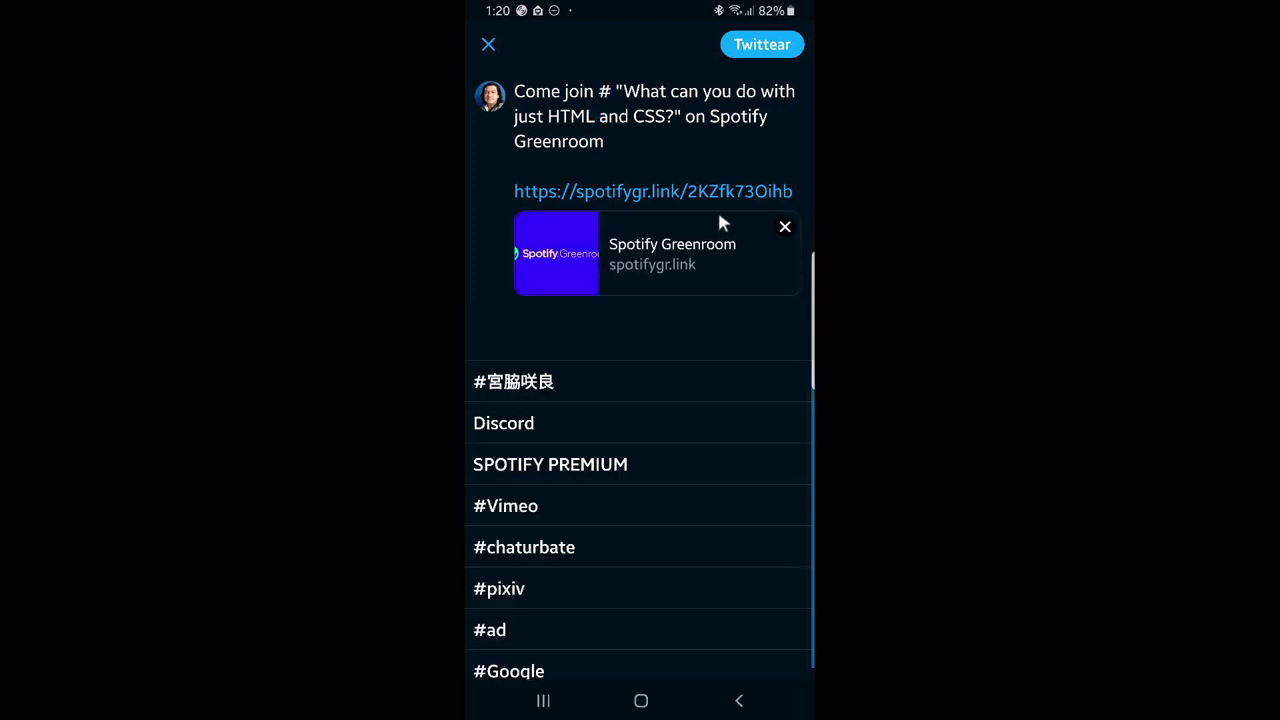
text(LearnToCode)
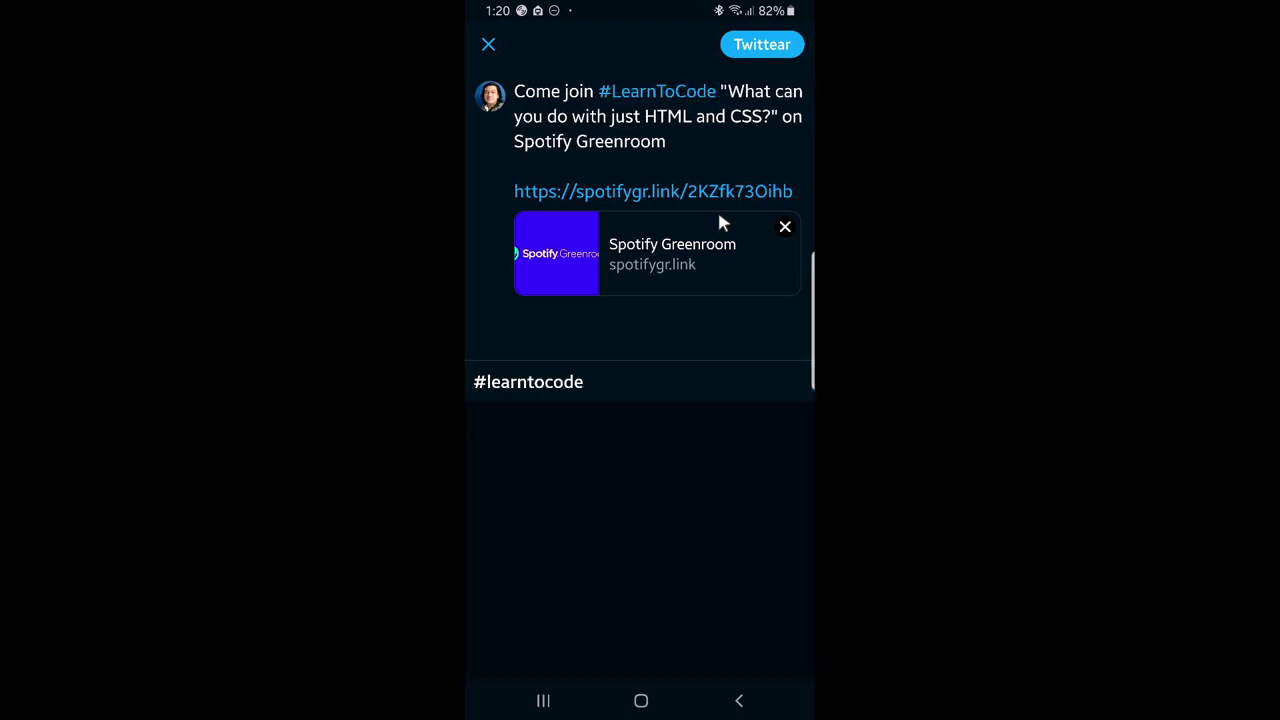
text( #podcast)
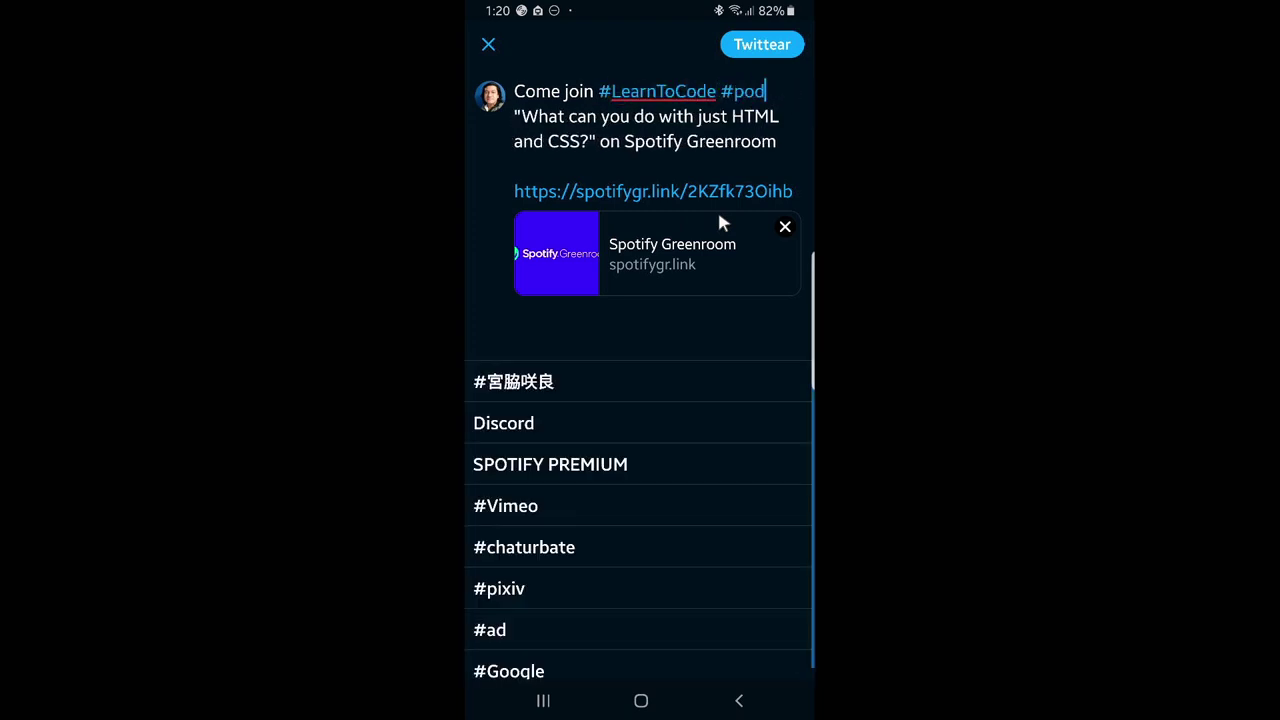
key(Right)
key(Right)
key(Right)
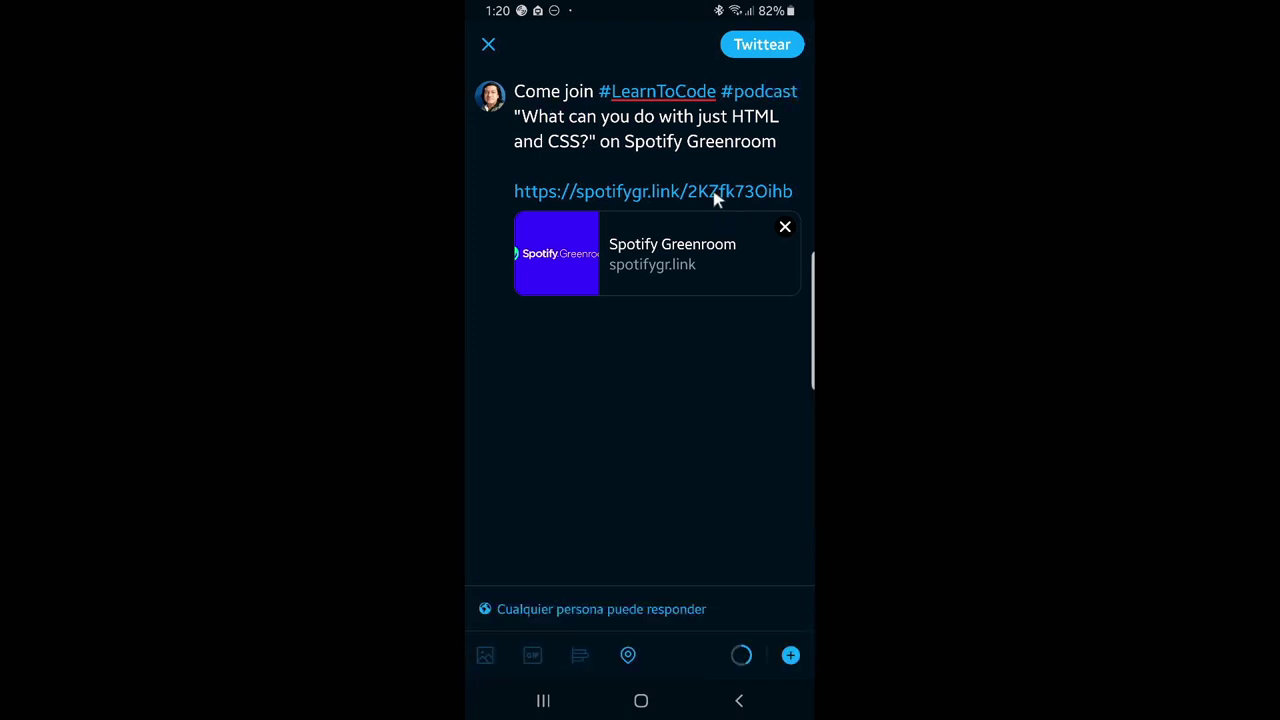
click(731, 116)
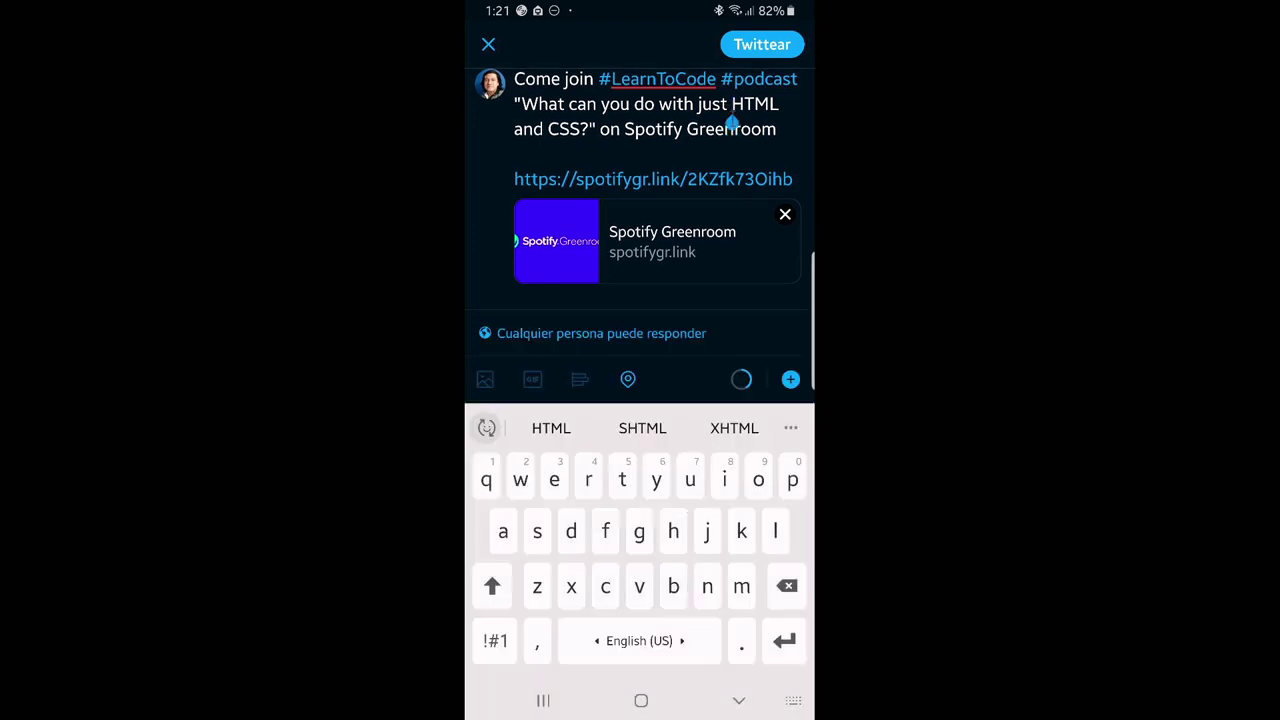
text(#)
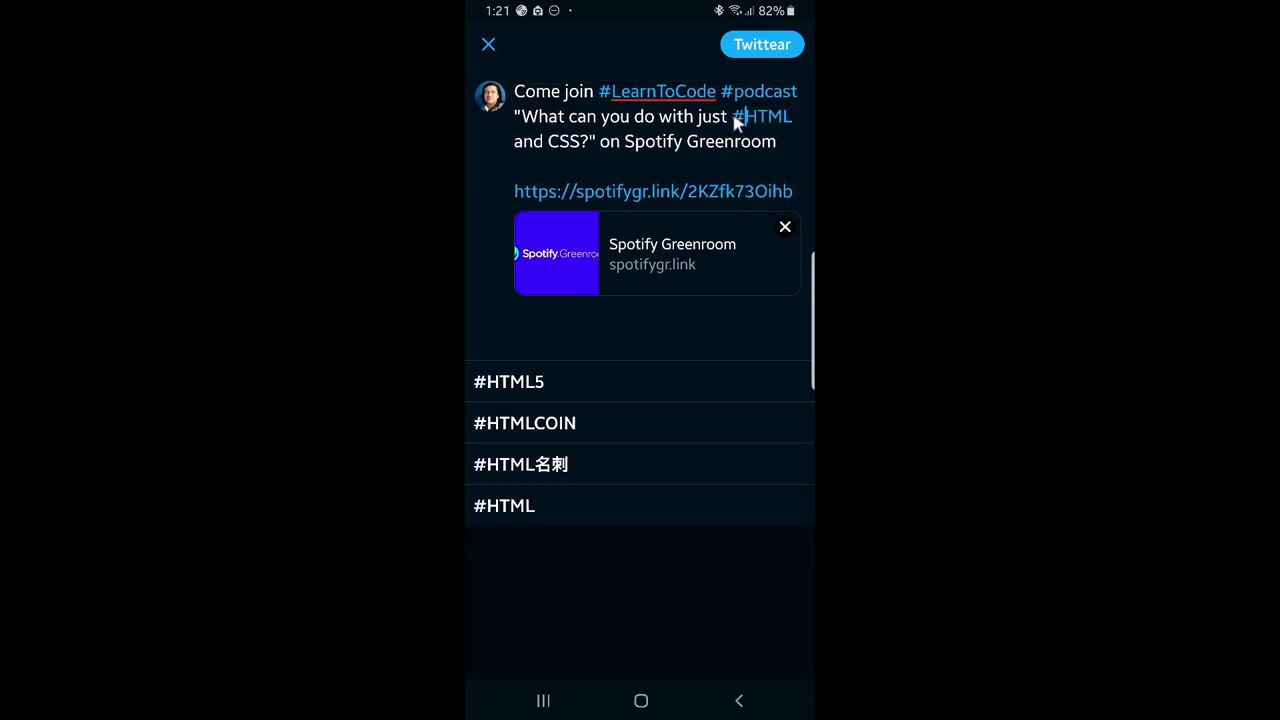
click(548, 141)
text(##)
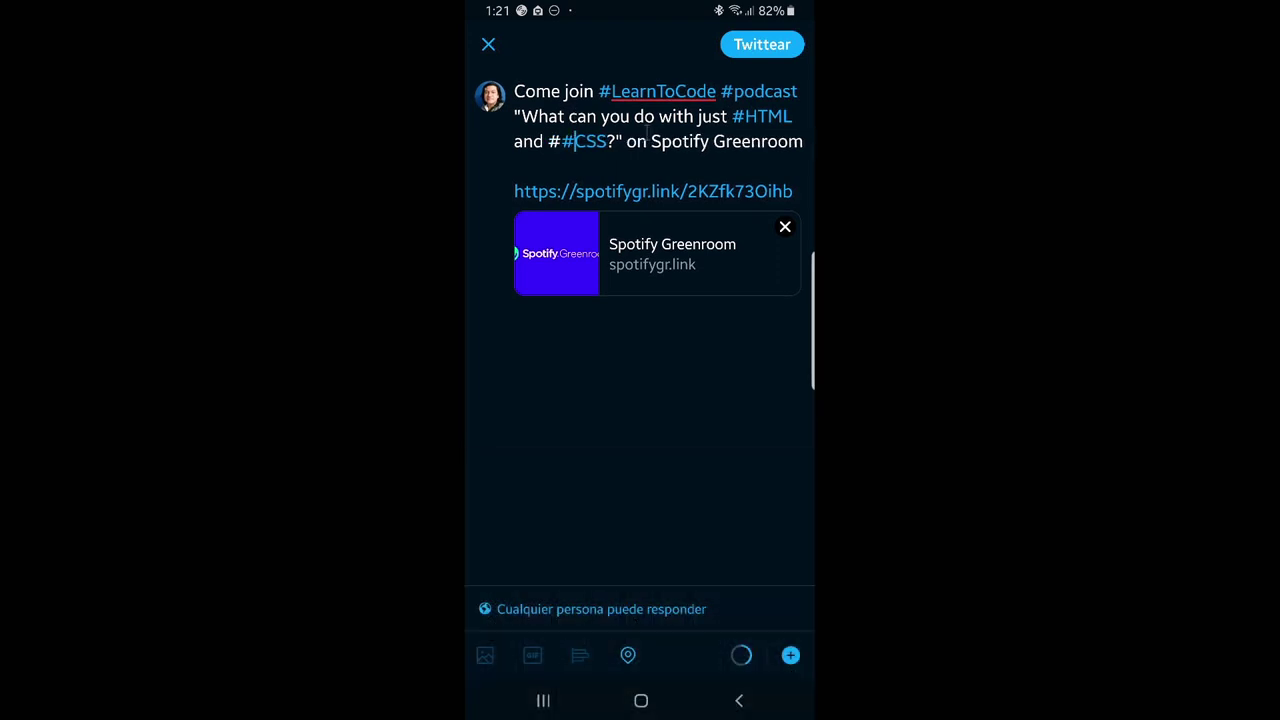
click(720, 91)
click(651, 141)
text(@)
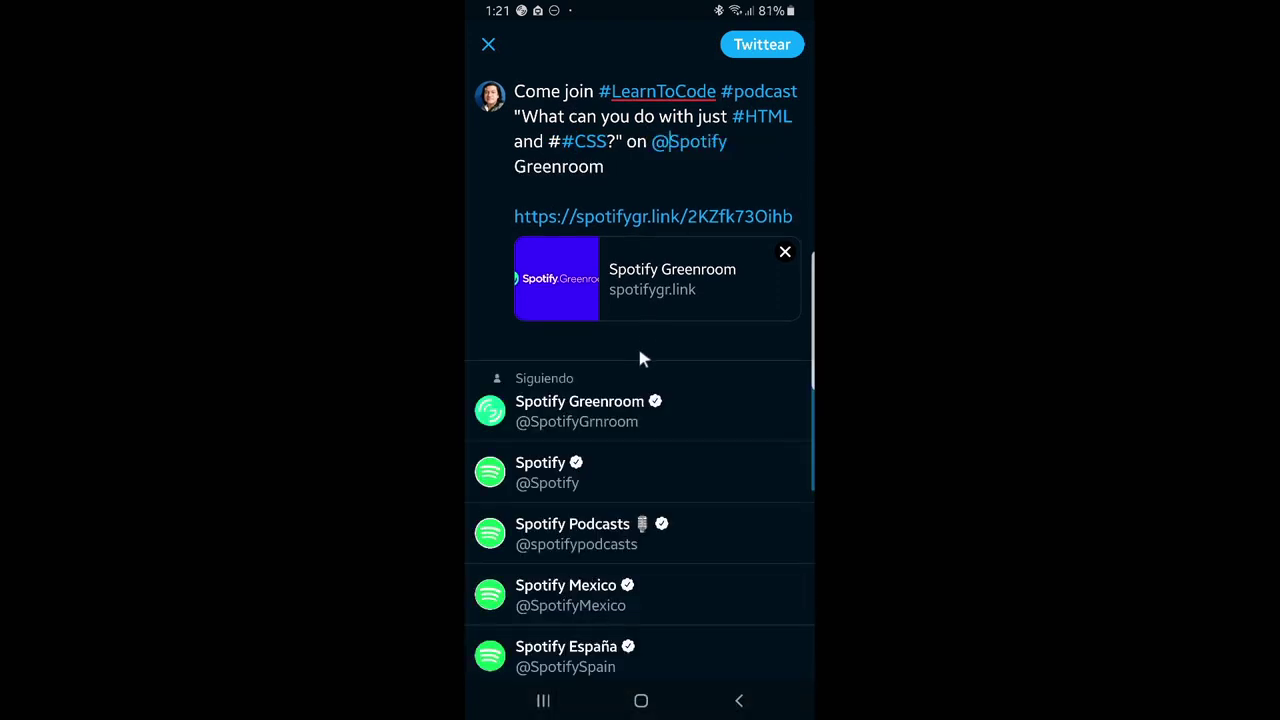
click(624, 421)
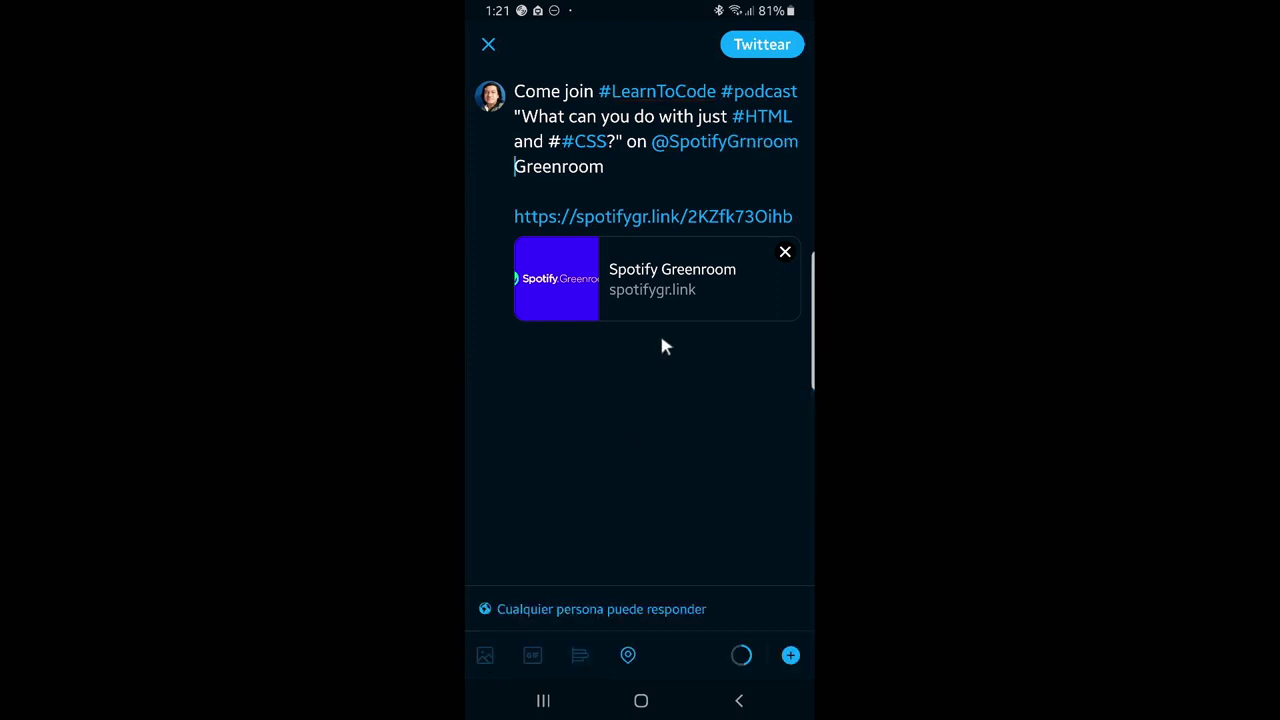
double_click(590, 170)
key(Escape)
text(@spot)
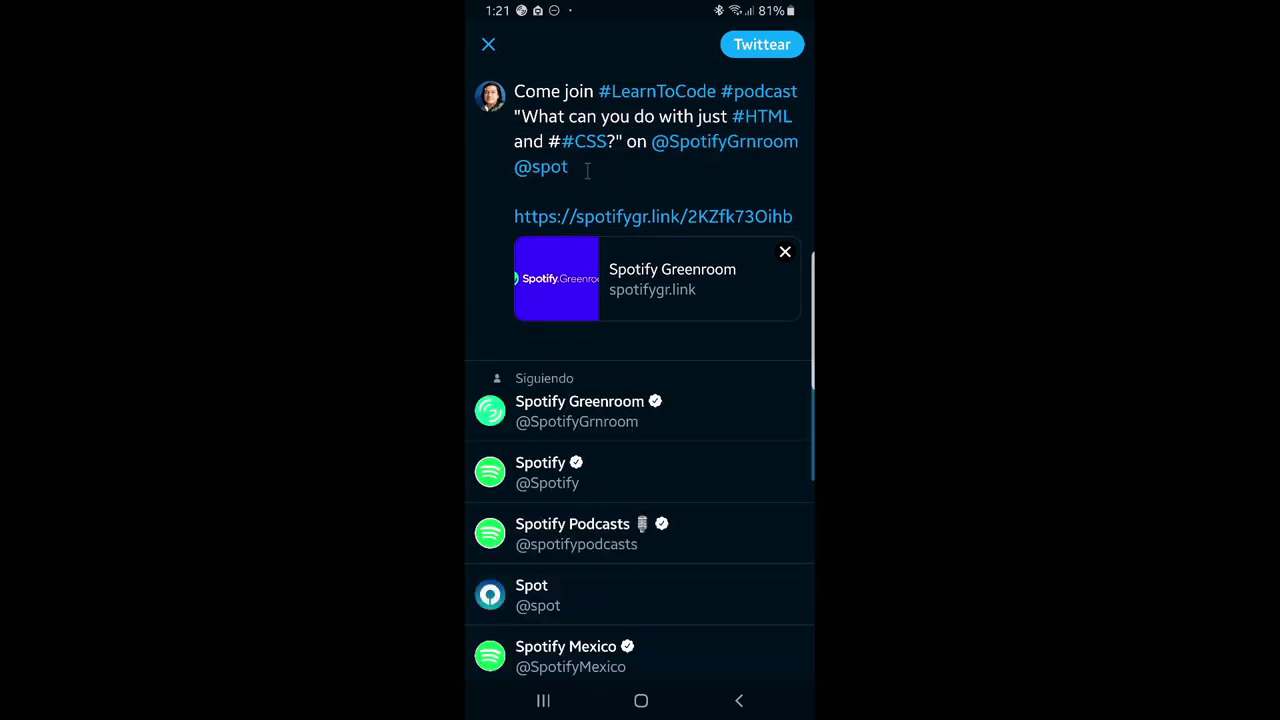
click(618, 448)
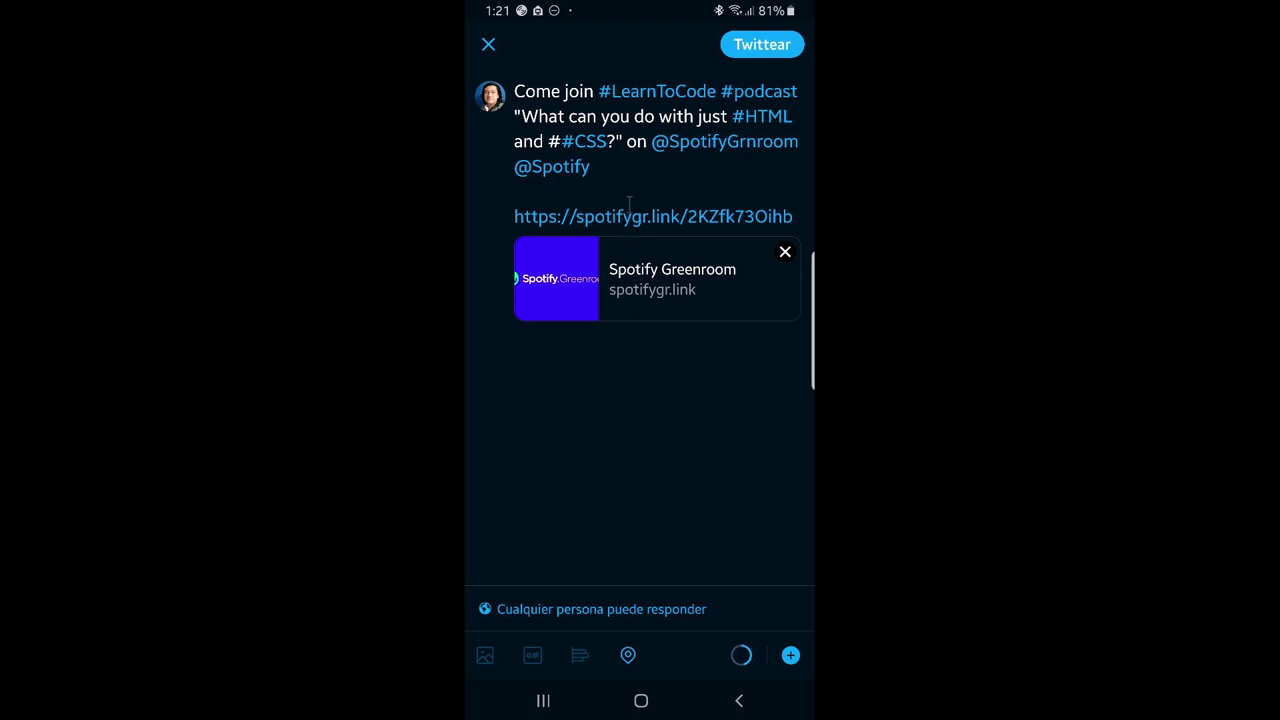
text(@)
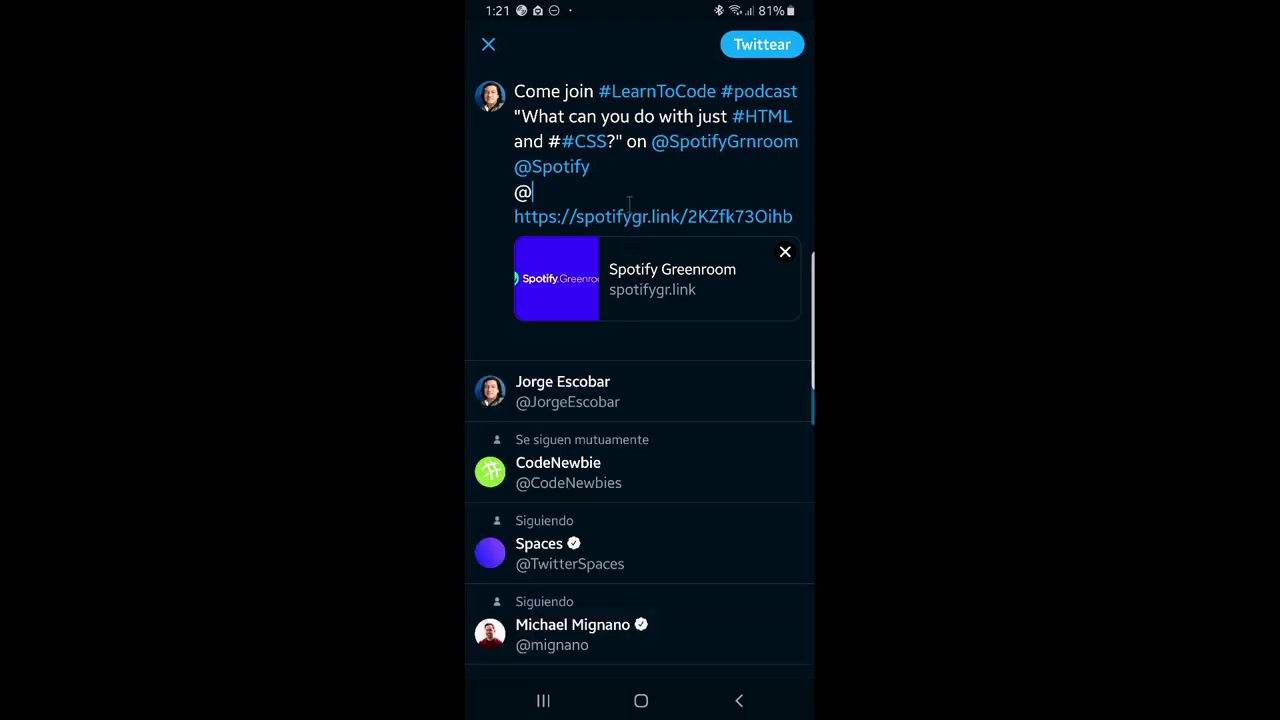
text(spotify)
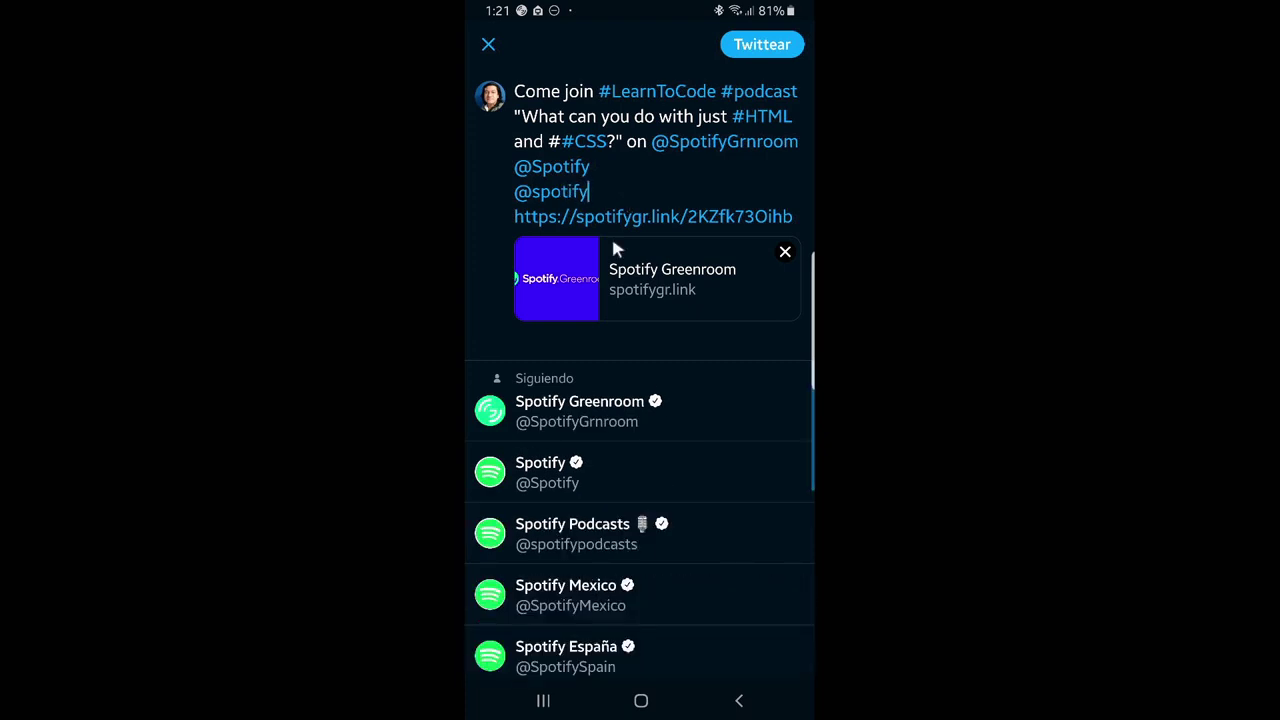
click(586, 528)
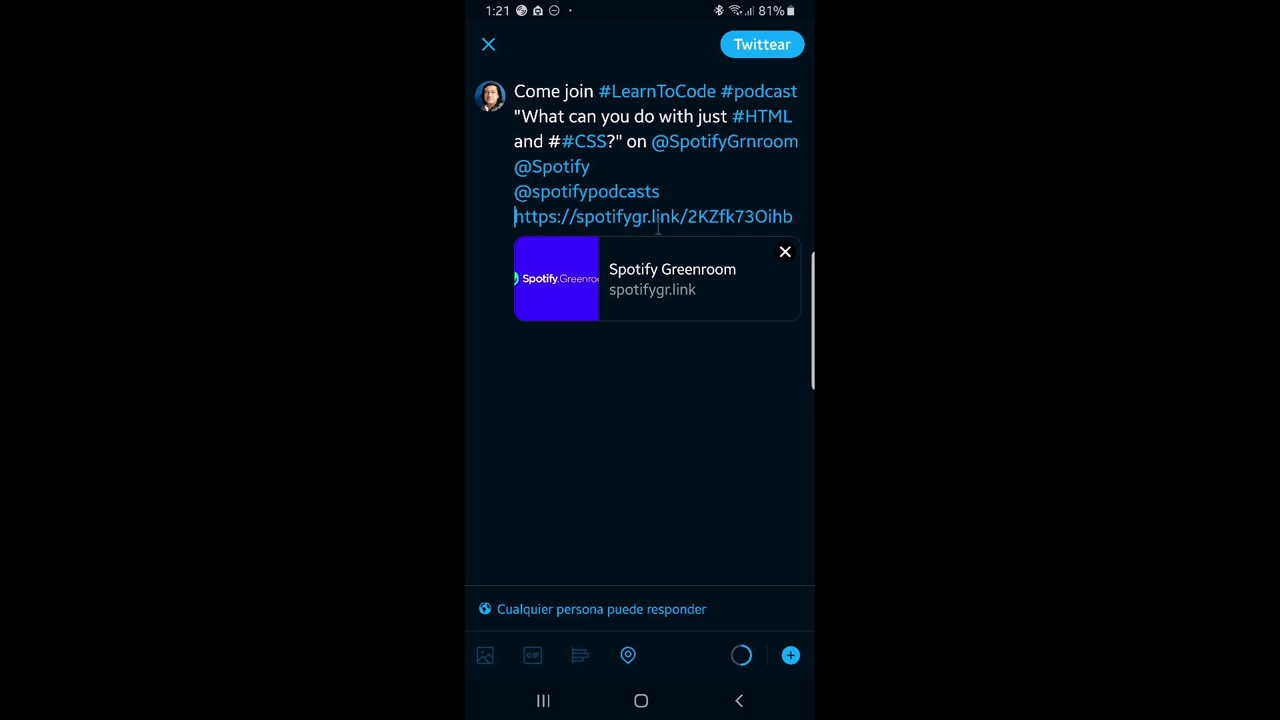
Add #podcastsmexico and #SpotifyPodcasts on new lines above the link, then post the tweet.
key(Return)
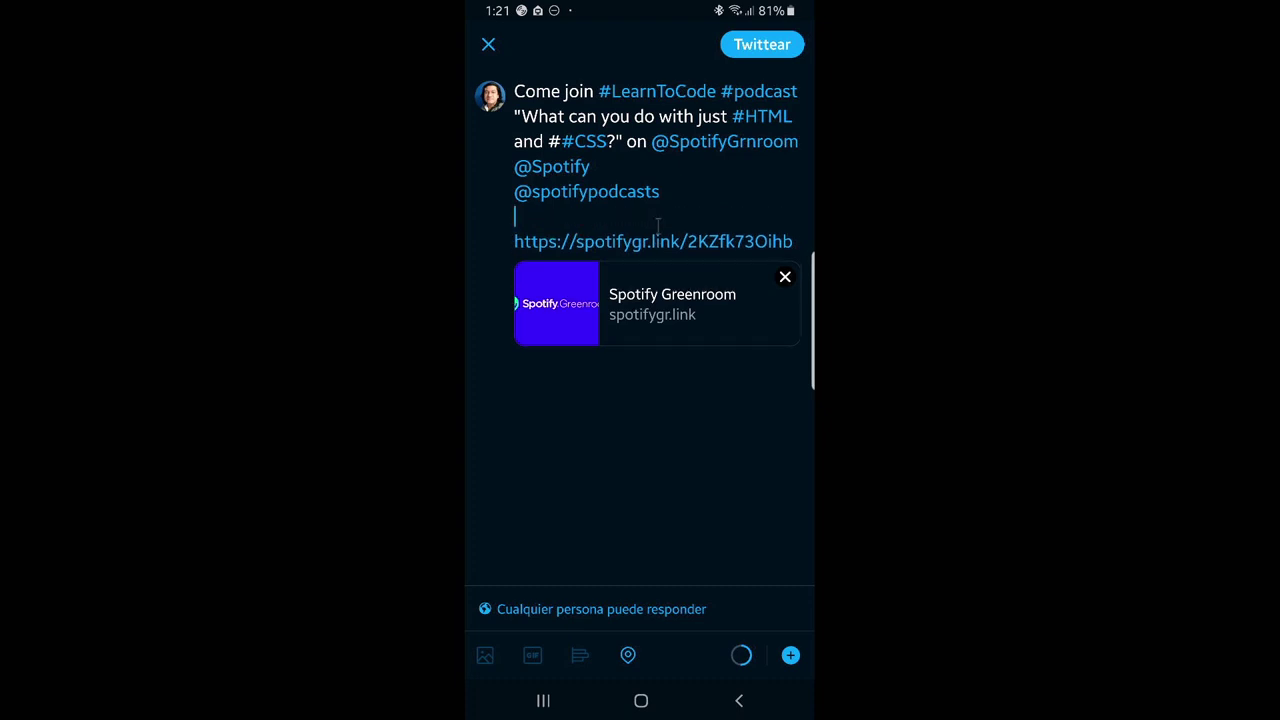
text(#)
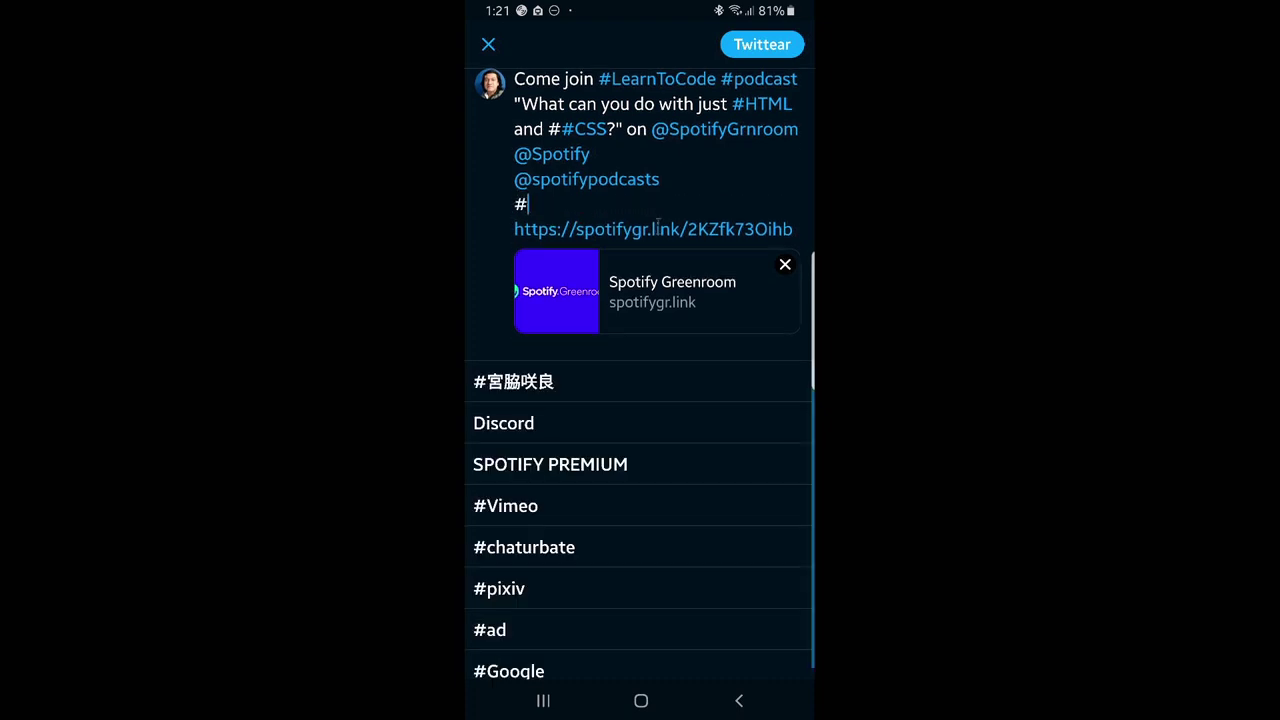
text(podcast)
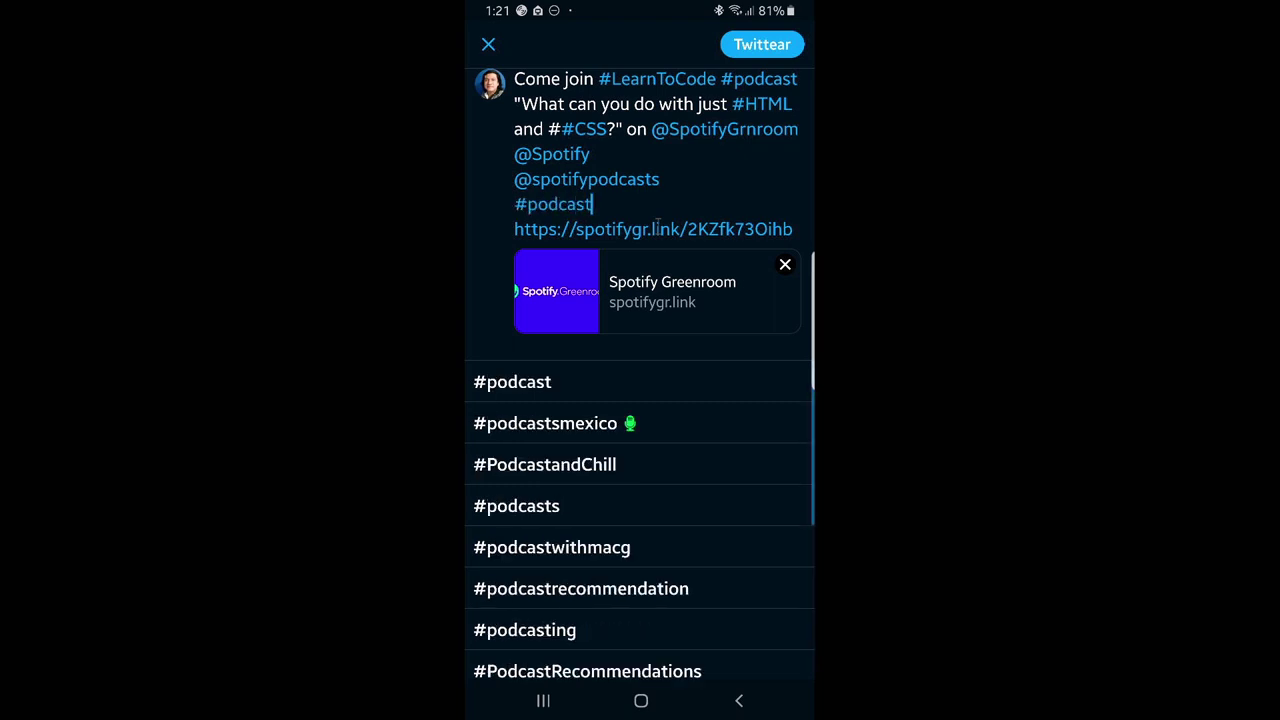
click(600, 421)
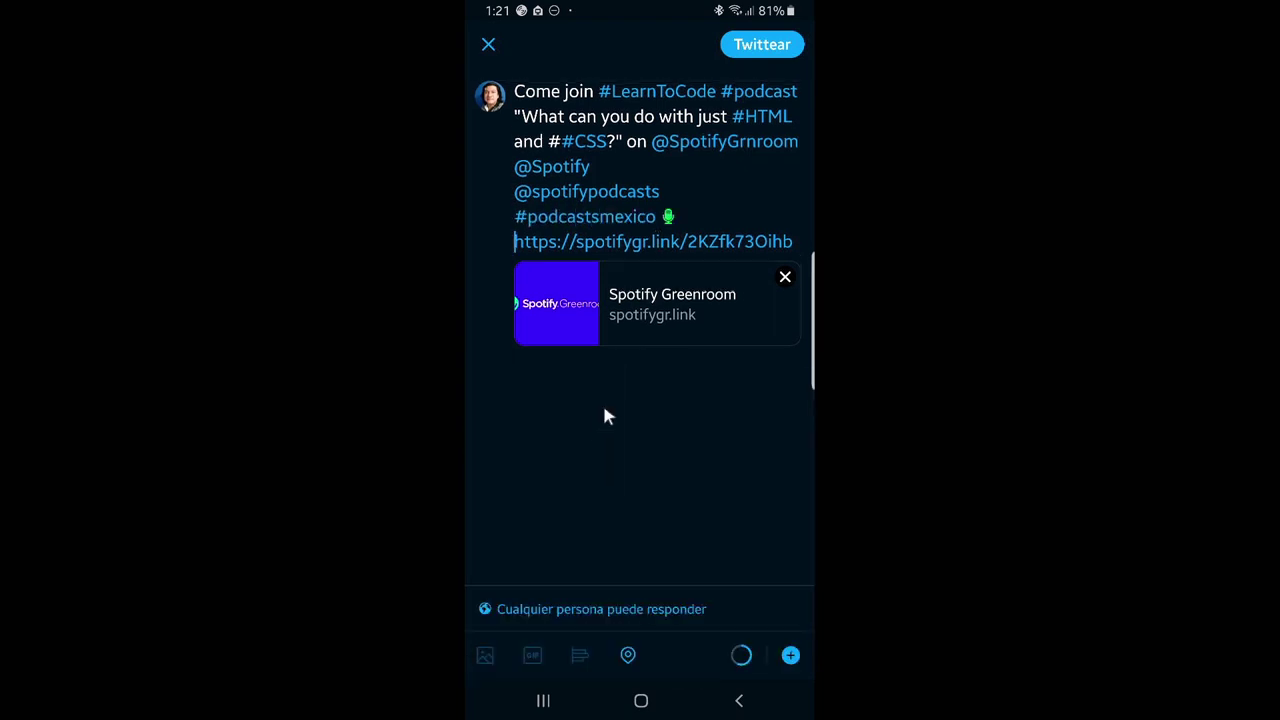
key(Return)
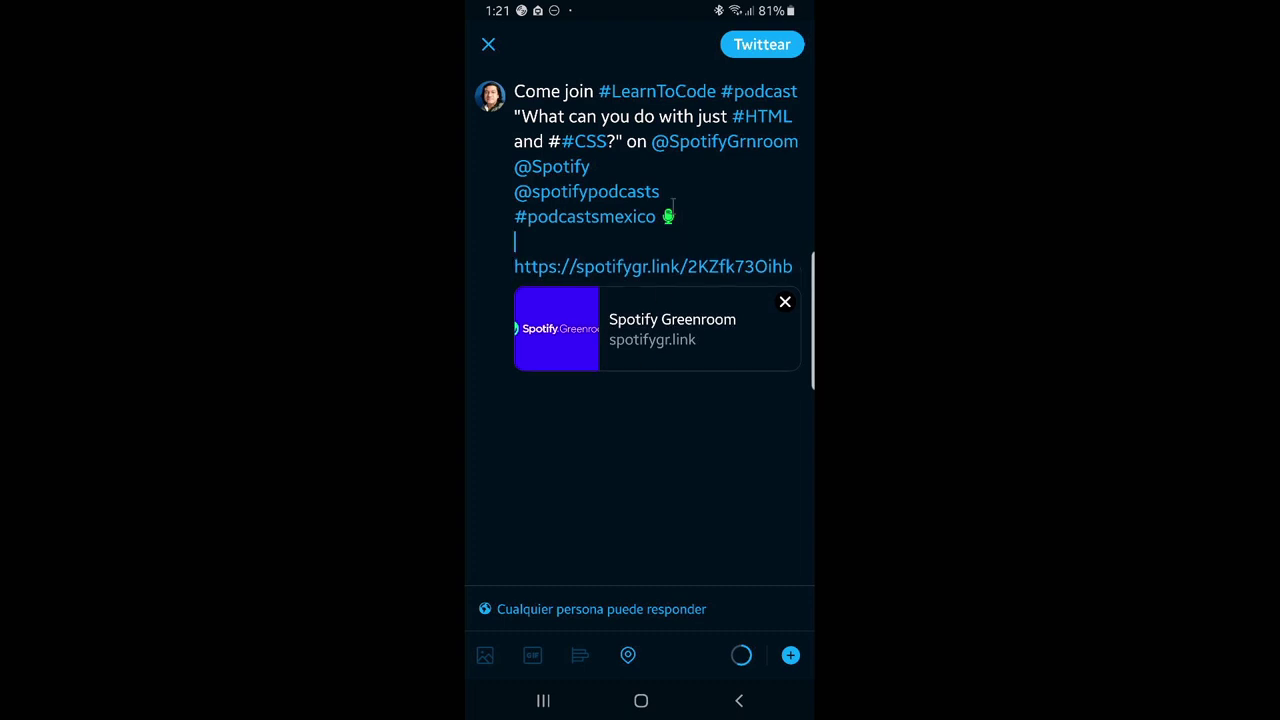
text(#spotif)
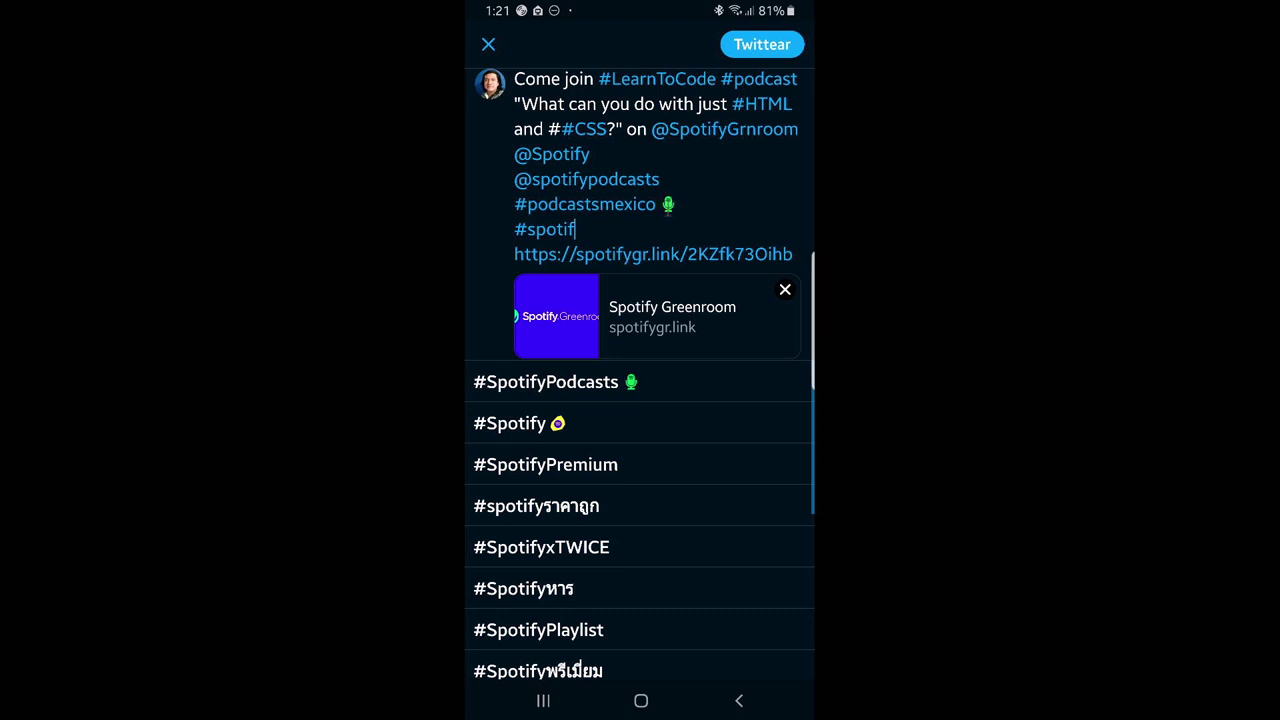
click(591, 387)
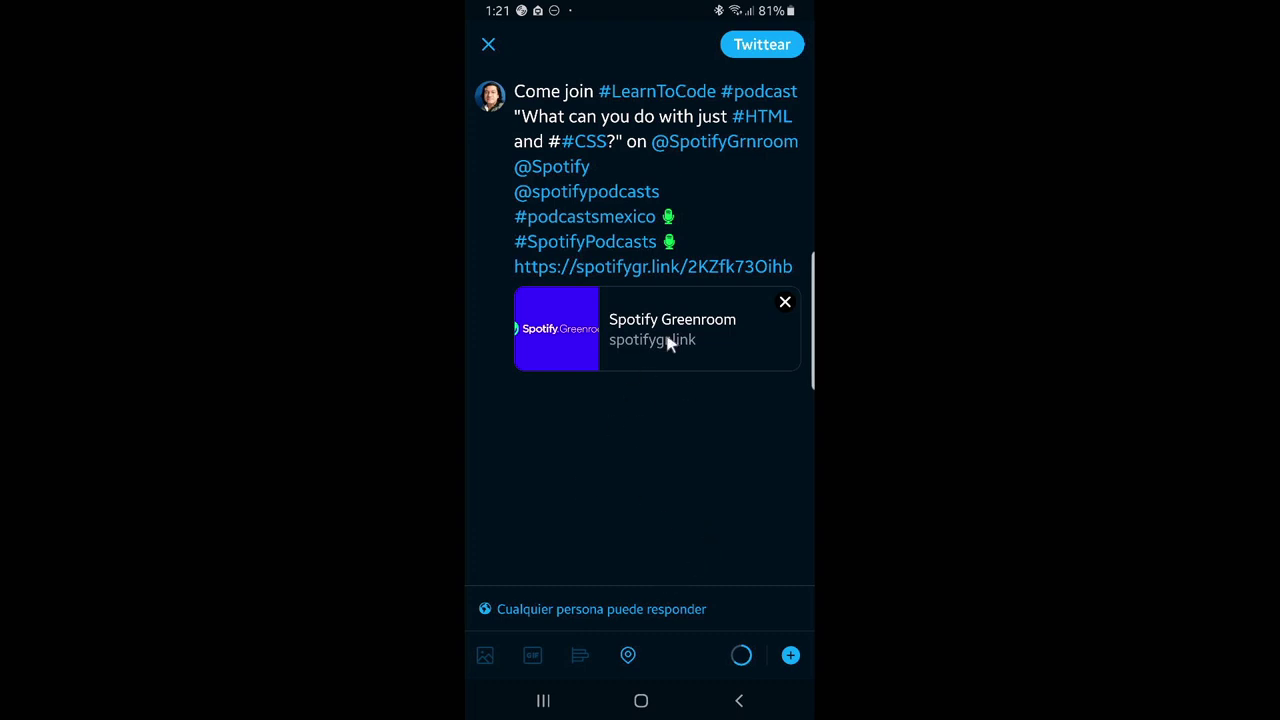
click(751, 48)
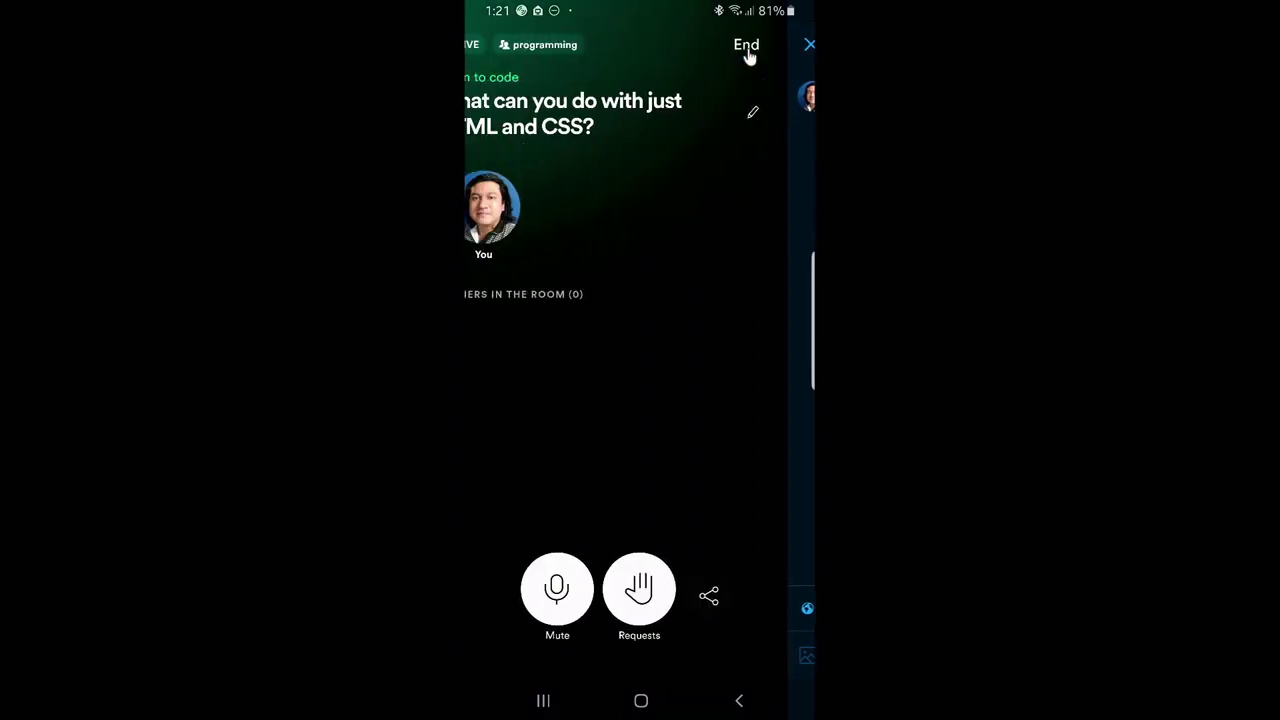